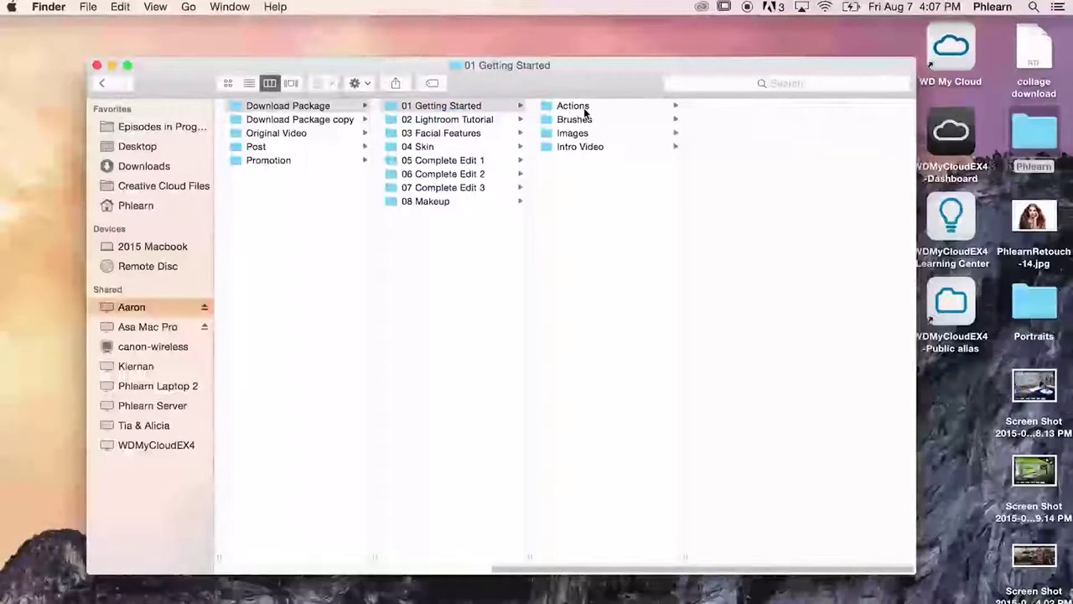
Preview the Actions, Brushes, Images and Intro Video subfolders of 01 Getting Started.
click(584, 109)
click(592, 119)
click(597, 133)
click(605, 148)
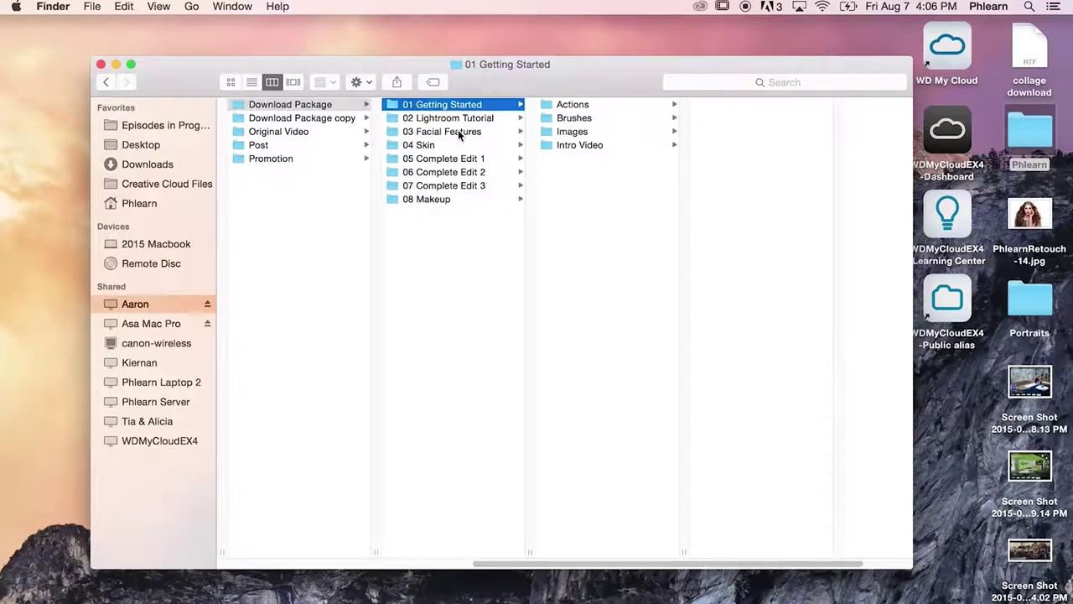
Step through 02 Lightroom Tutorial and 03 Facial Features to open the 04 Skin folder.
click(441, 119)
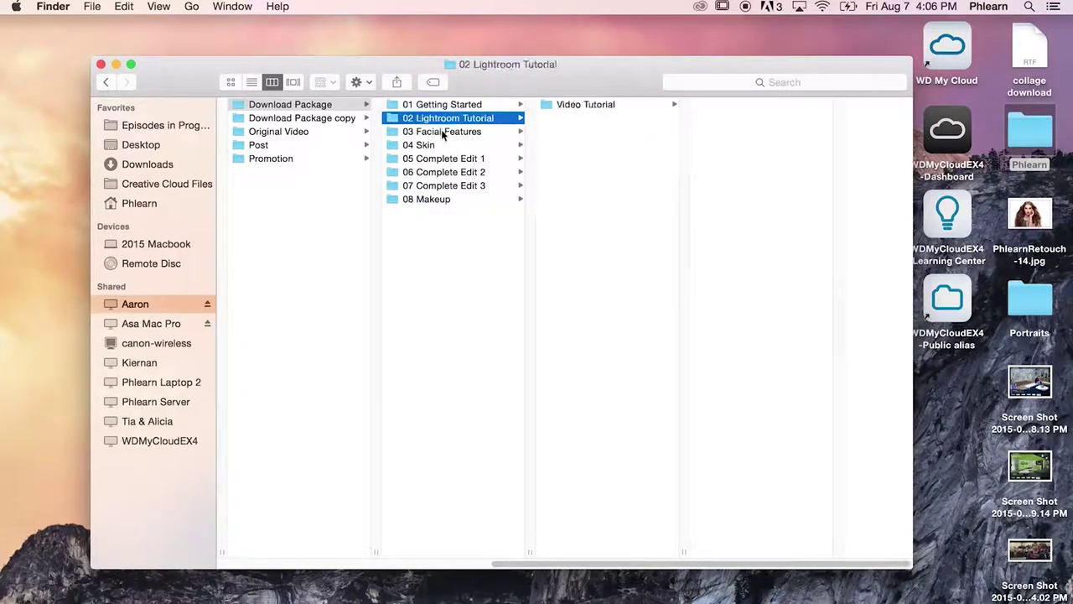
click(442, 133)
click(443, 146)
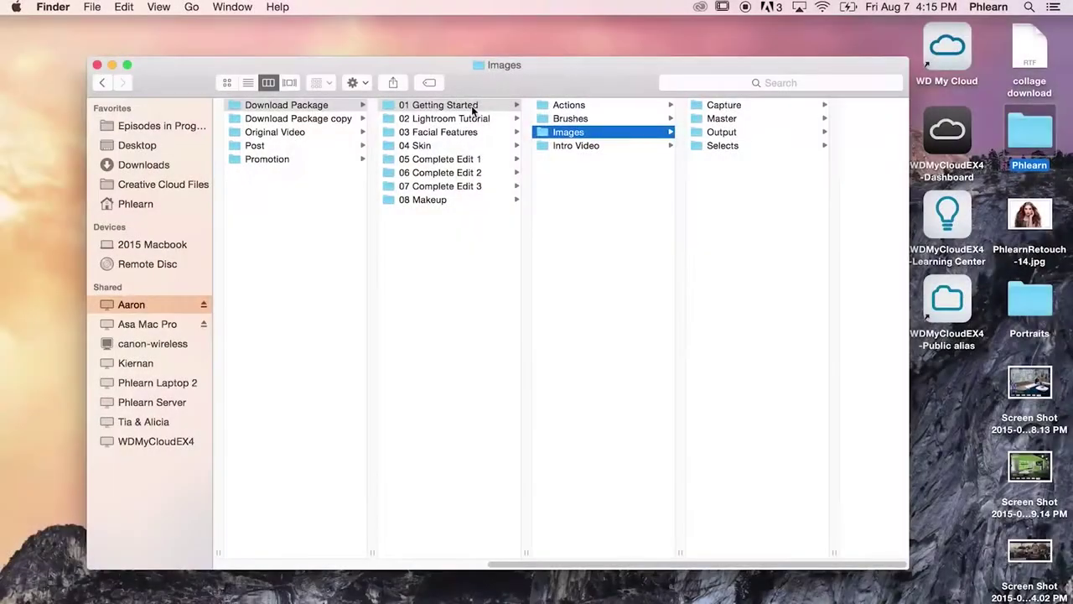
Abandon a rename of 01 Getting Started, then browse the Lightroom tutorial and Getting Started's Images folder.
click(474, 106)
key(Return)
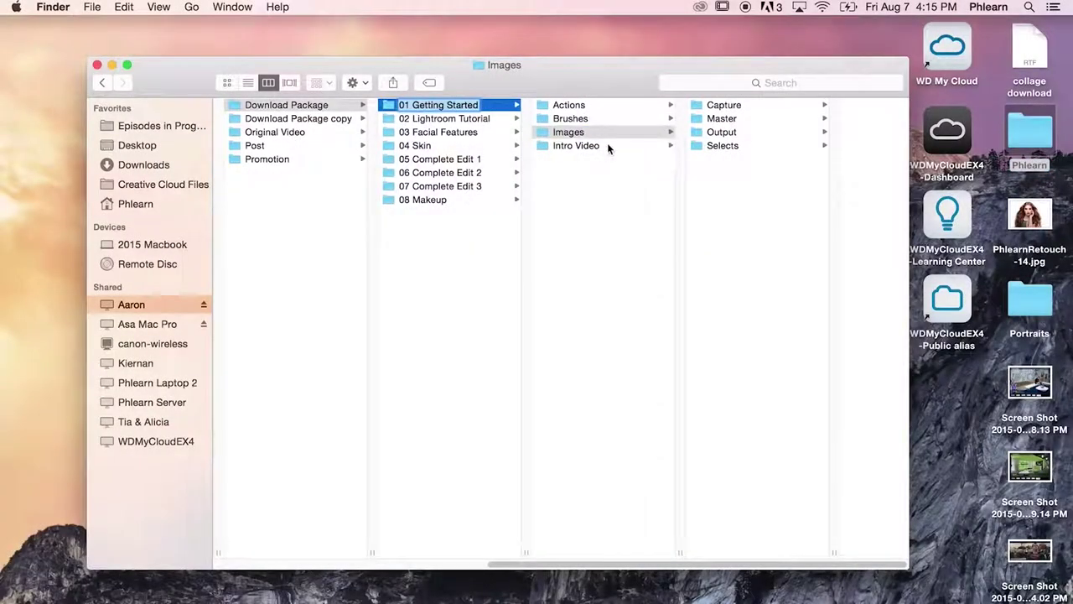
key(BackSpace)
click(490, 122)
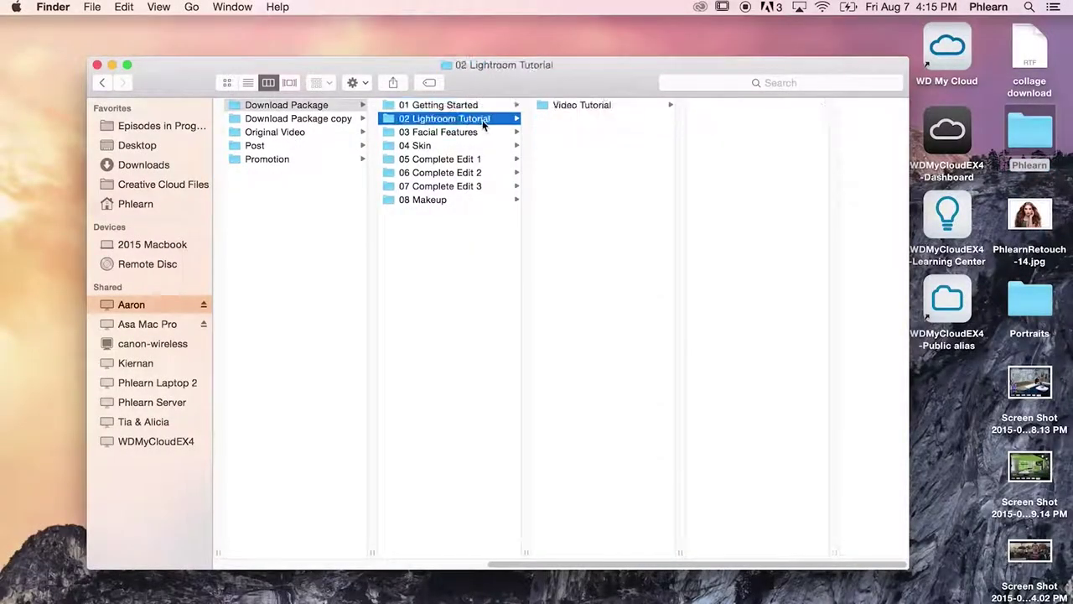
click(587, 107)
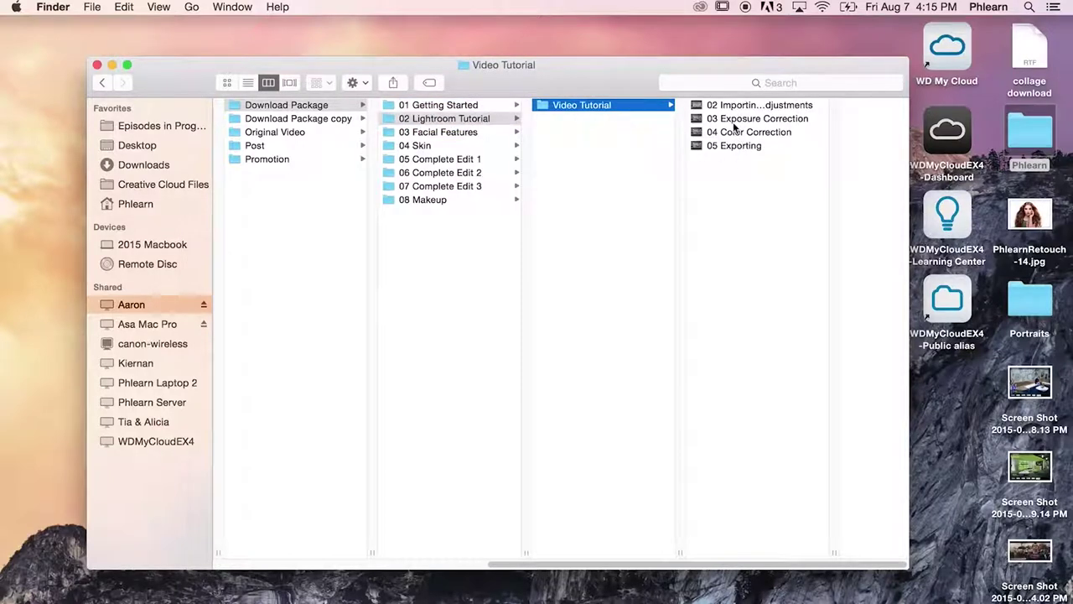
click(471, 107)
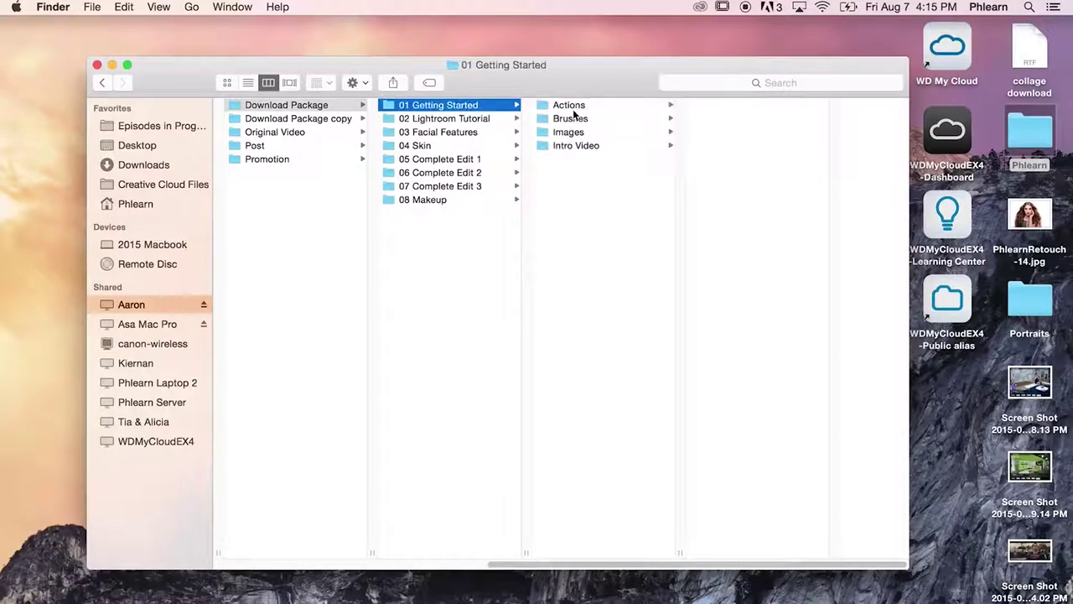
click(613, 134)
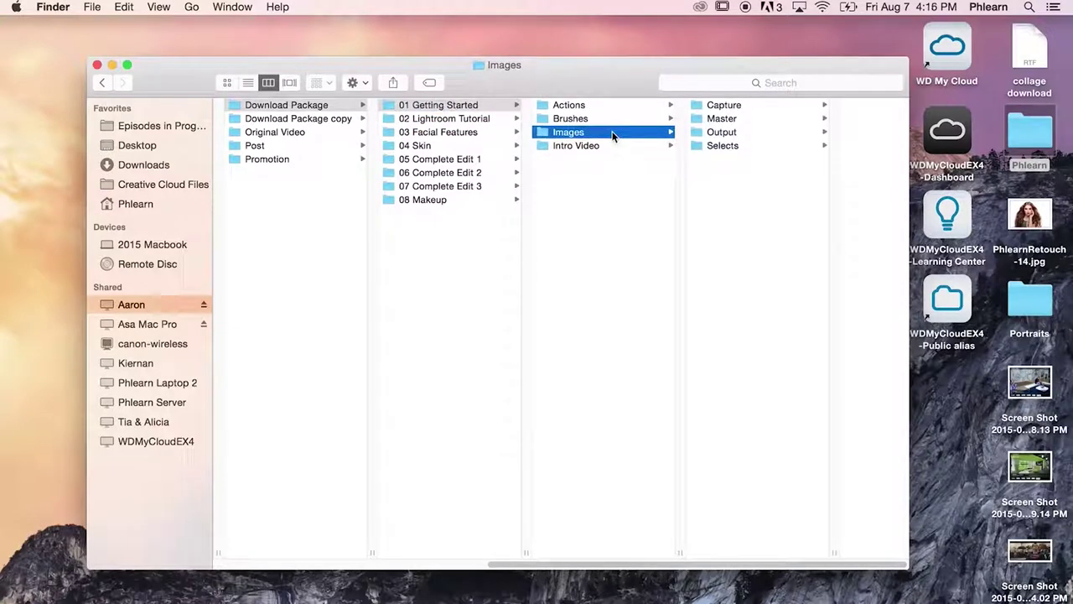
Open 03 Facial Features > 02 Eyes > Images to list its four PhlearnRetouch jpg photos.
click(461, 133)
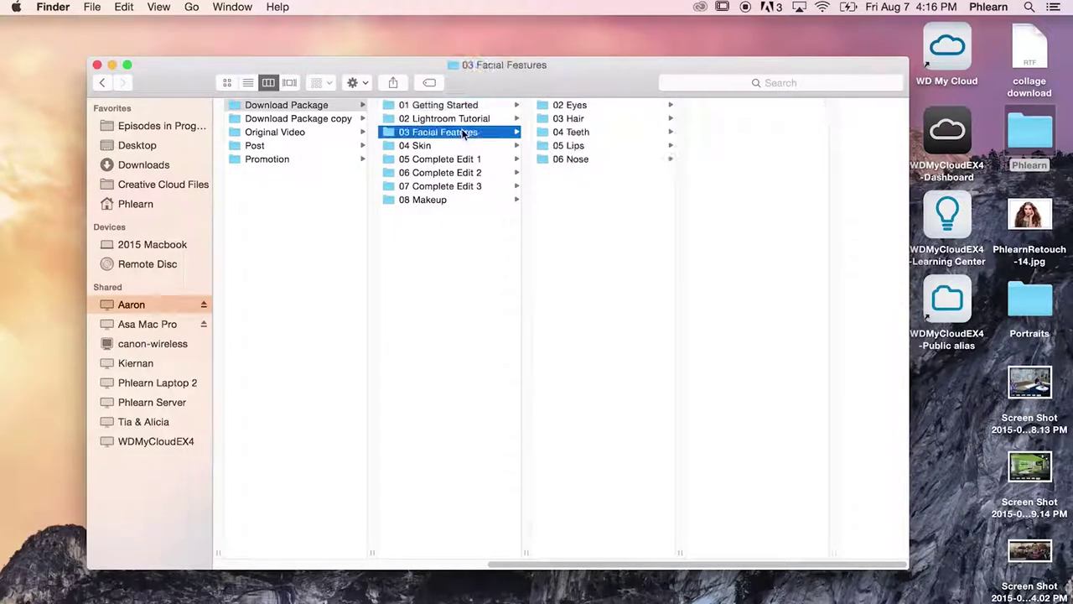
click(587, 106)
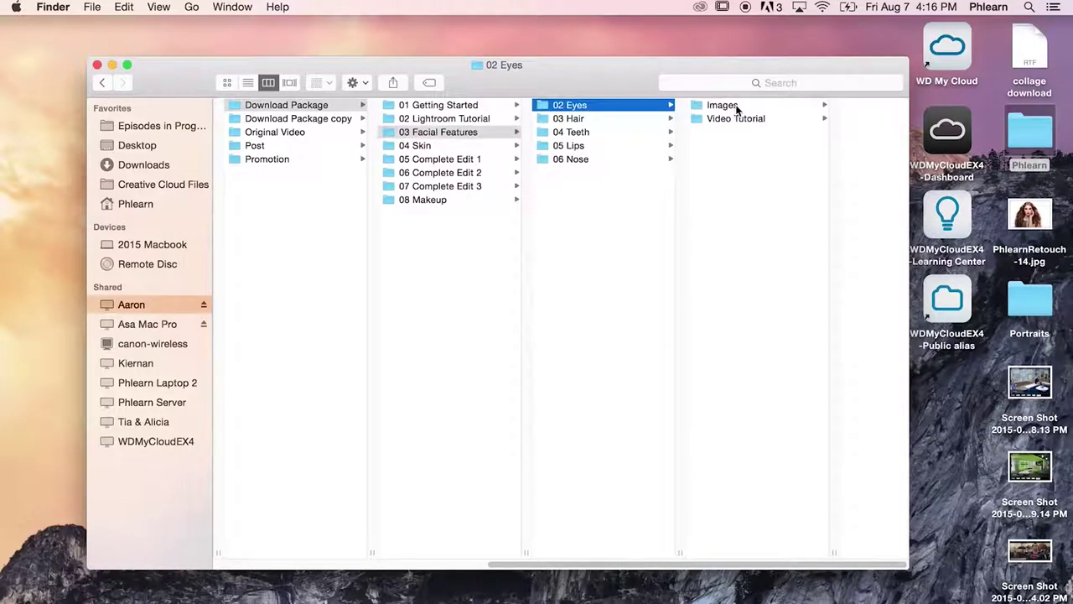
click(736, 107)
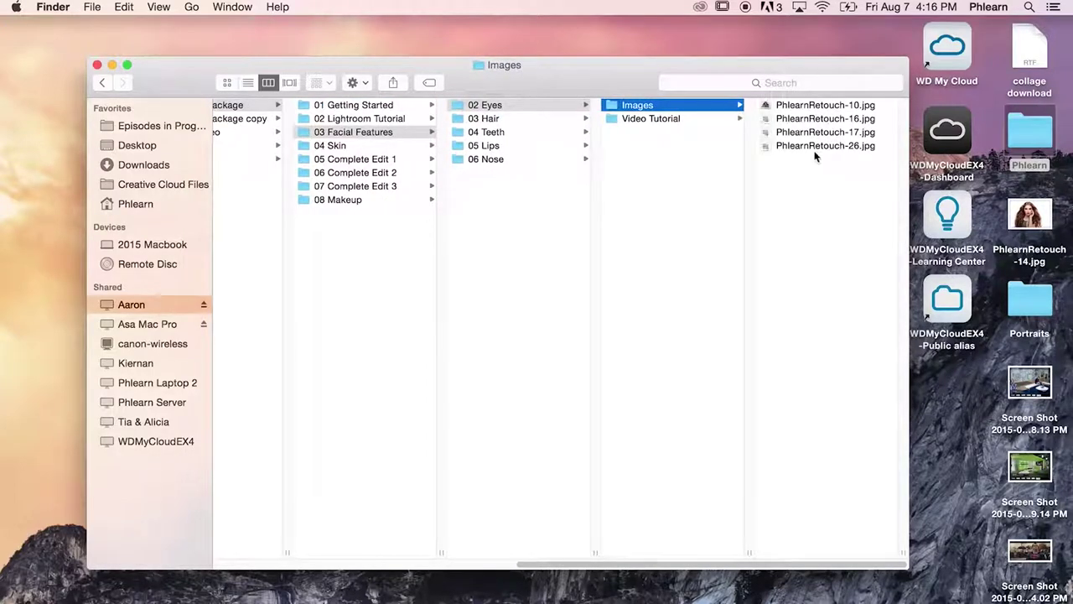
click(683, 120)
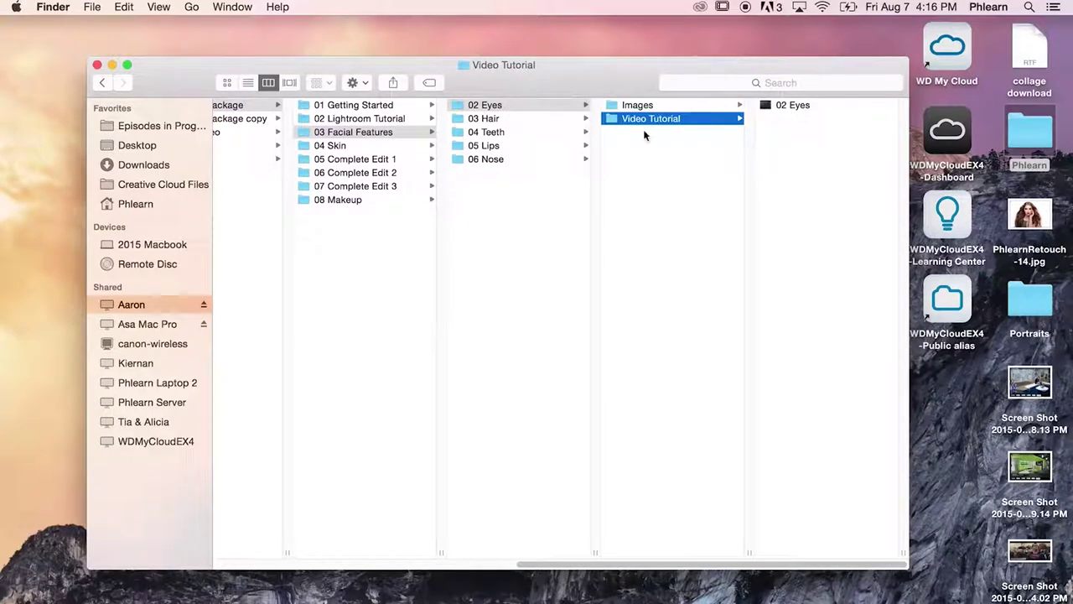
click(694, 108)
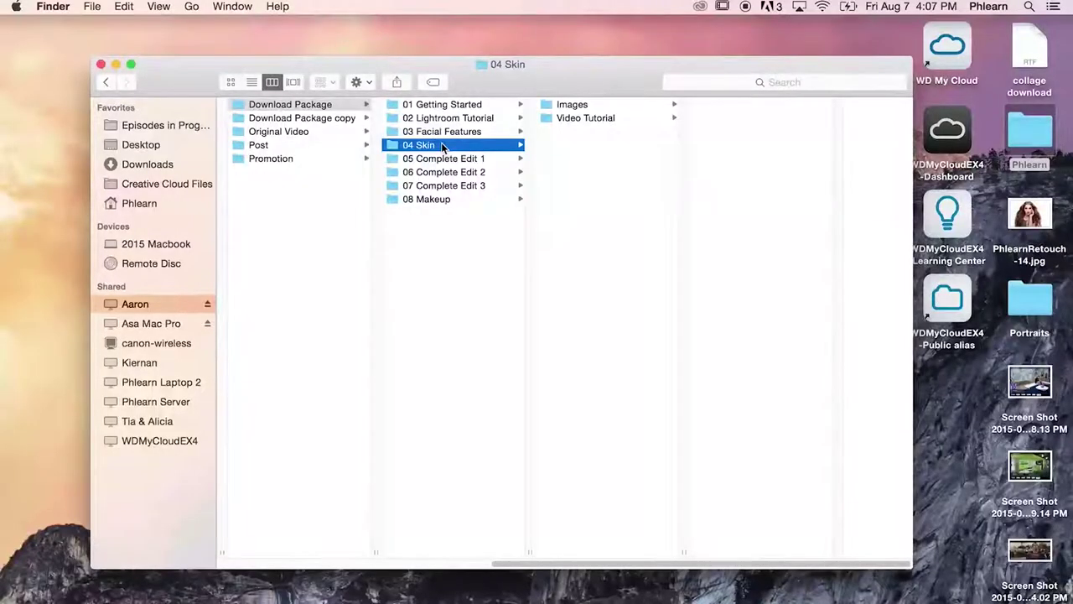
Browse 01 Getting Started's subfolders, settle on Phlearn Retouching.atn in Actions, and switch to Photoshop.
click(472, 105)
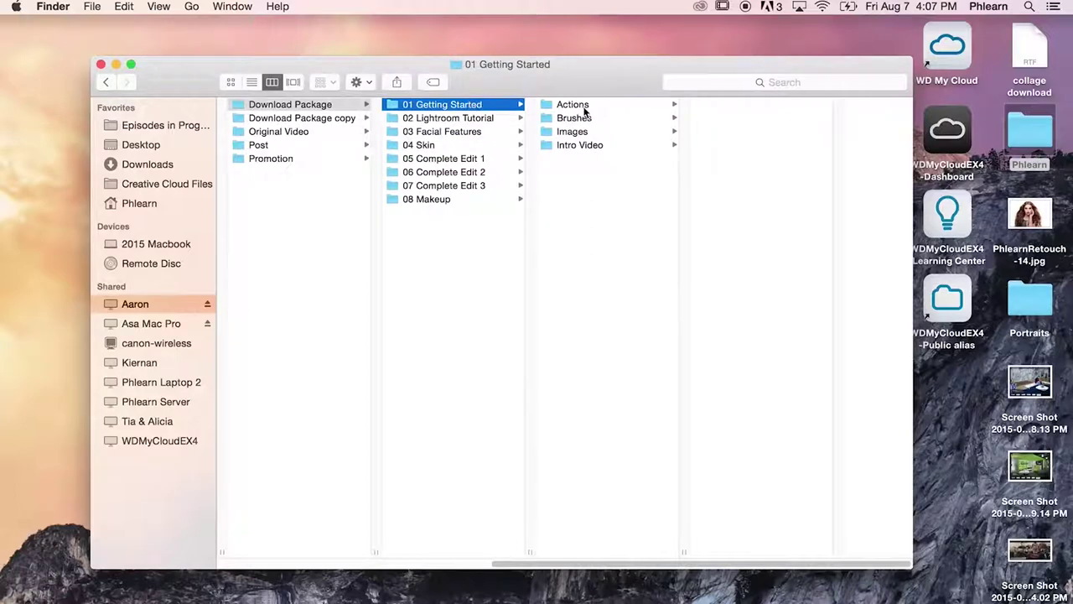
click(574, 105)
click(595, 118)
click(597, 132)
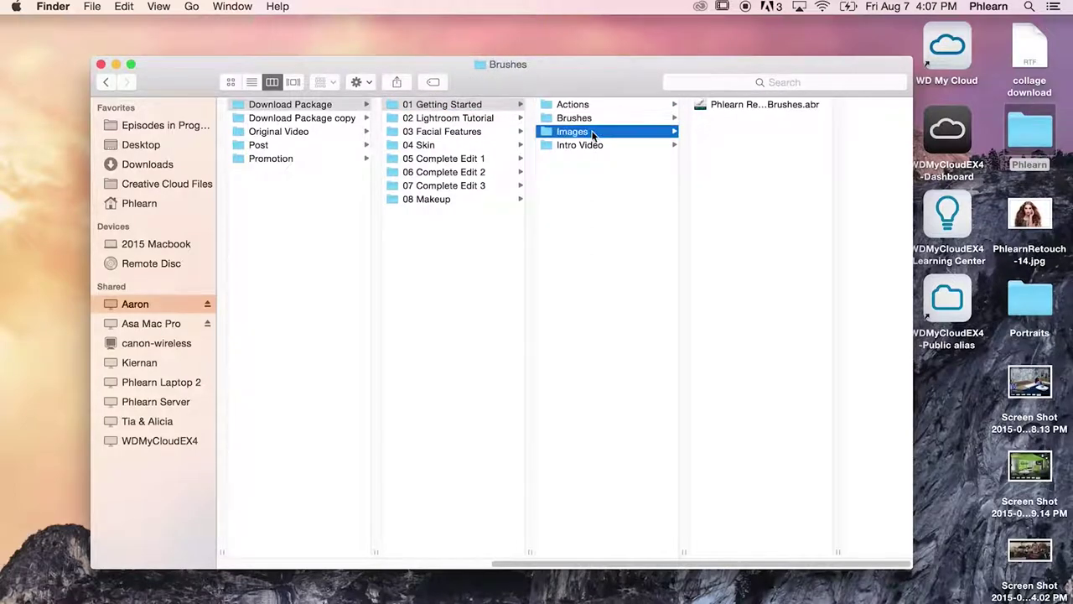
click(605, 147)
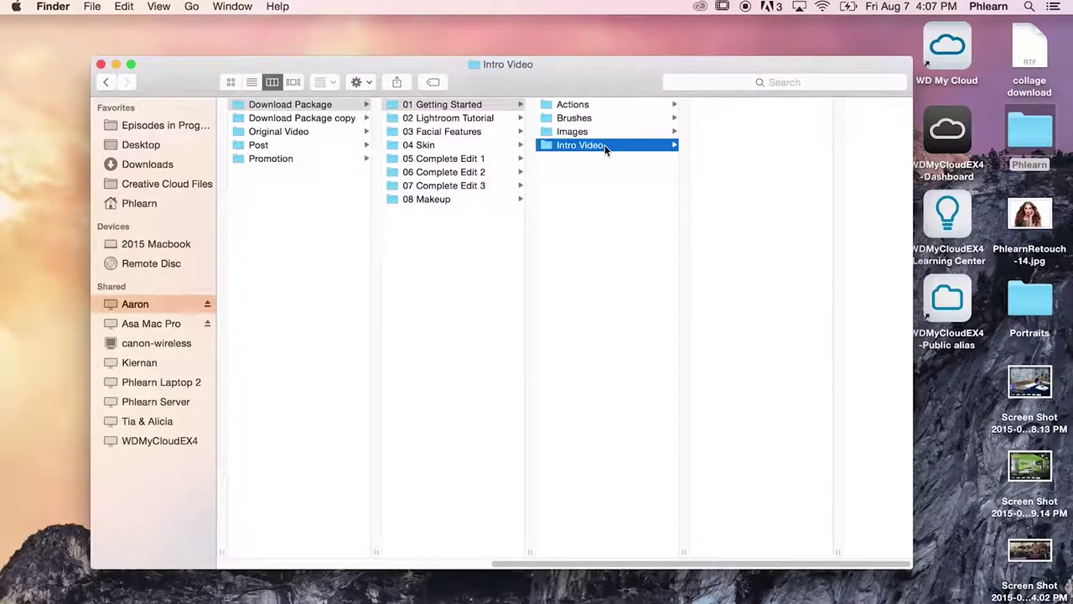
click(610, 104)
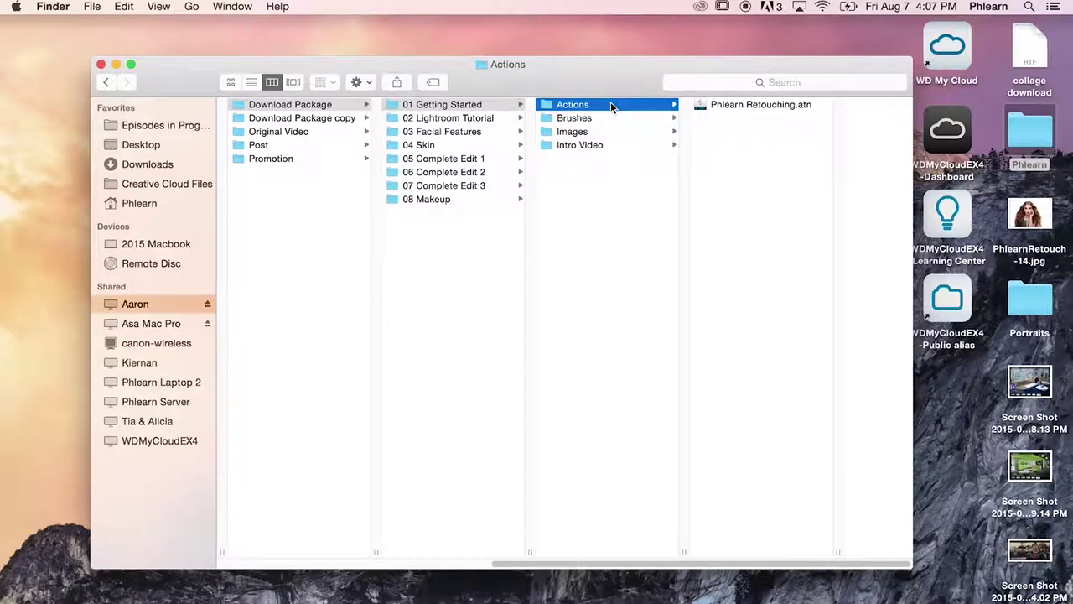
key(super+Tab)
key(super+Tab)
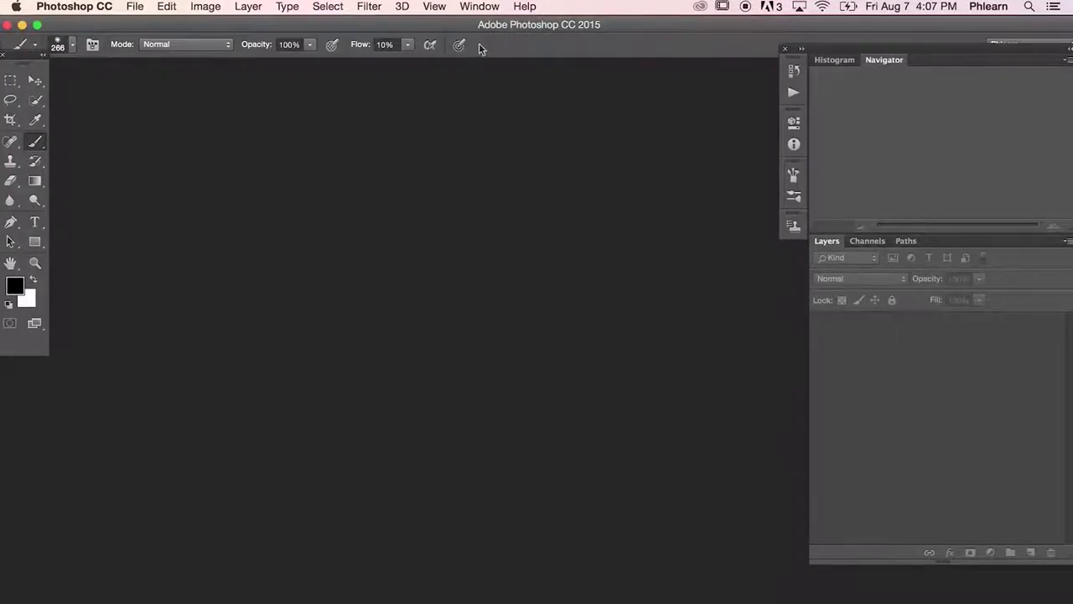
Show and enlarge the Actions panel, then choose Load Actions from its panel menu.
click(489, 9)
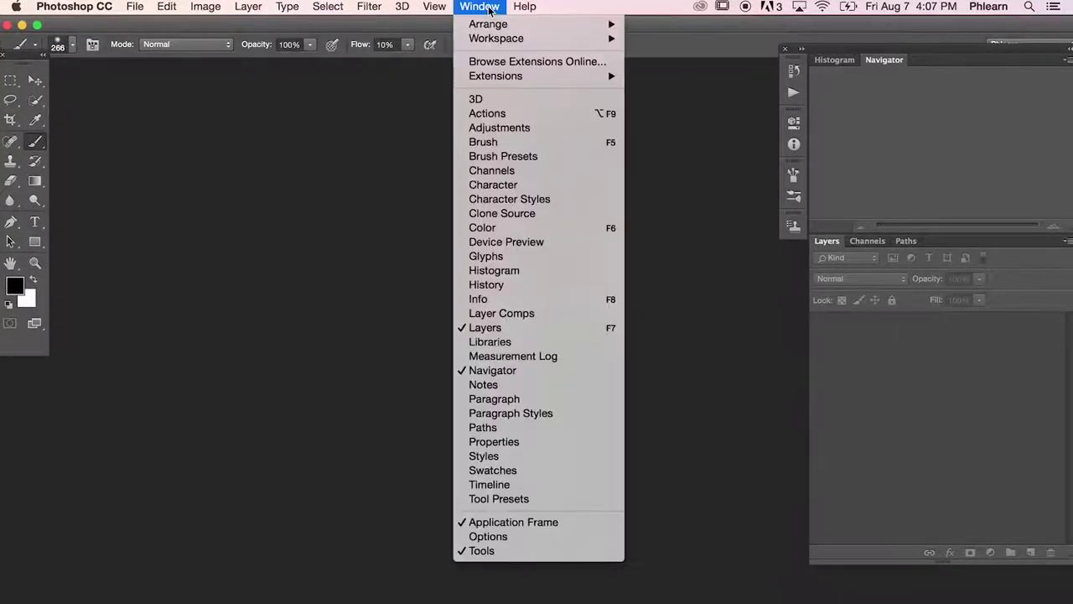
click(514, 114)
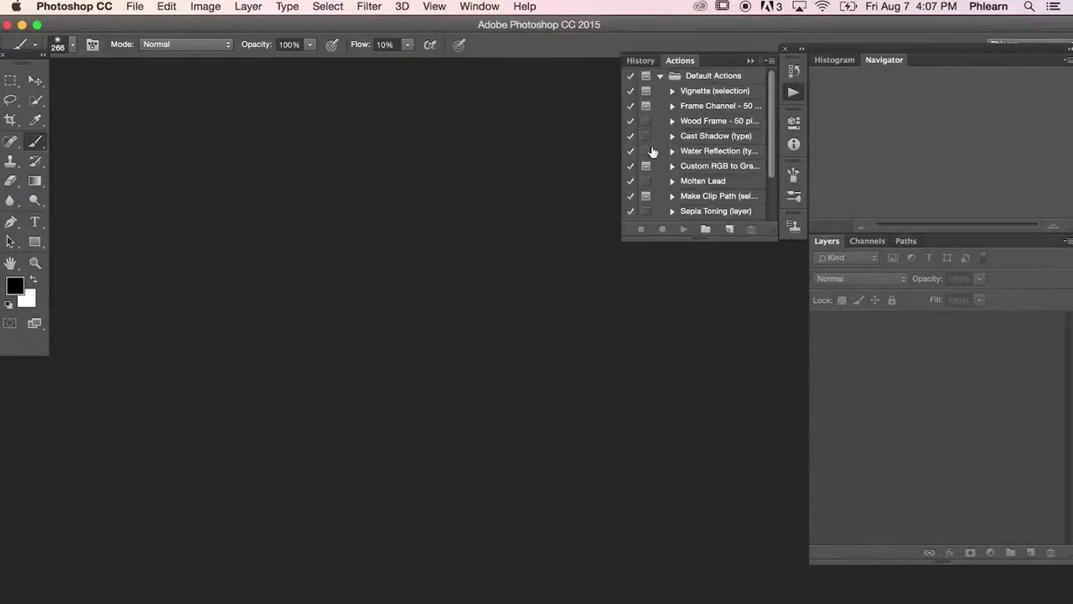
drag(623, 240, 483, 363)
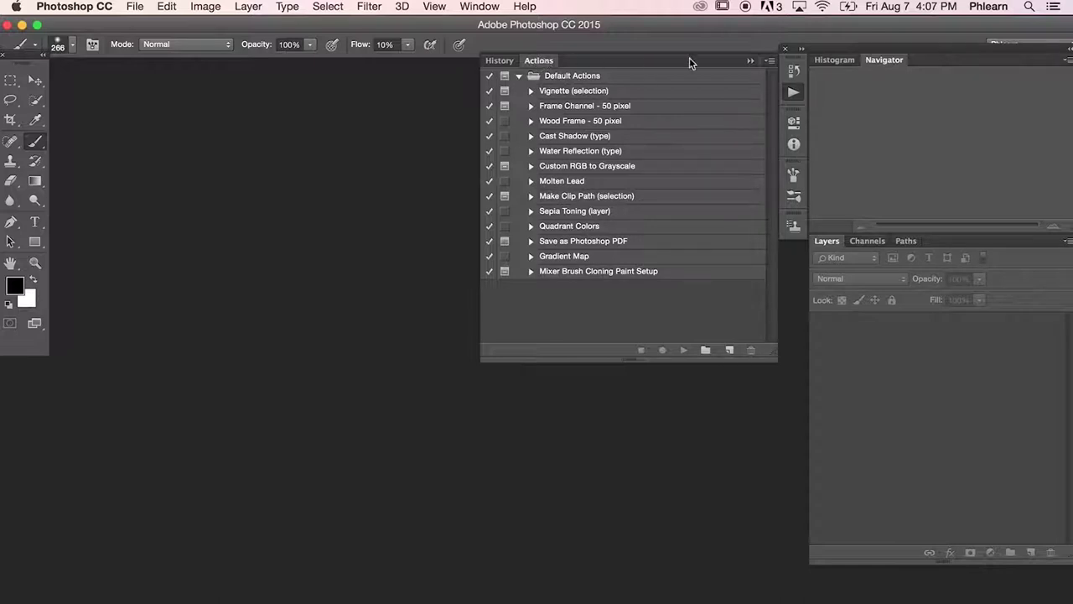
click(769, 61)
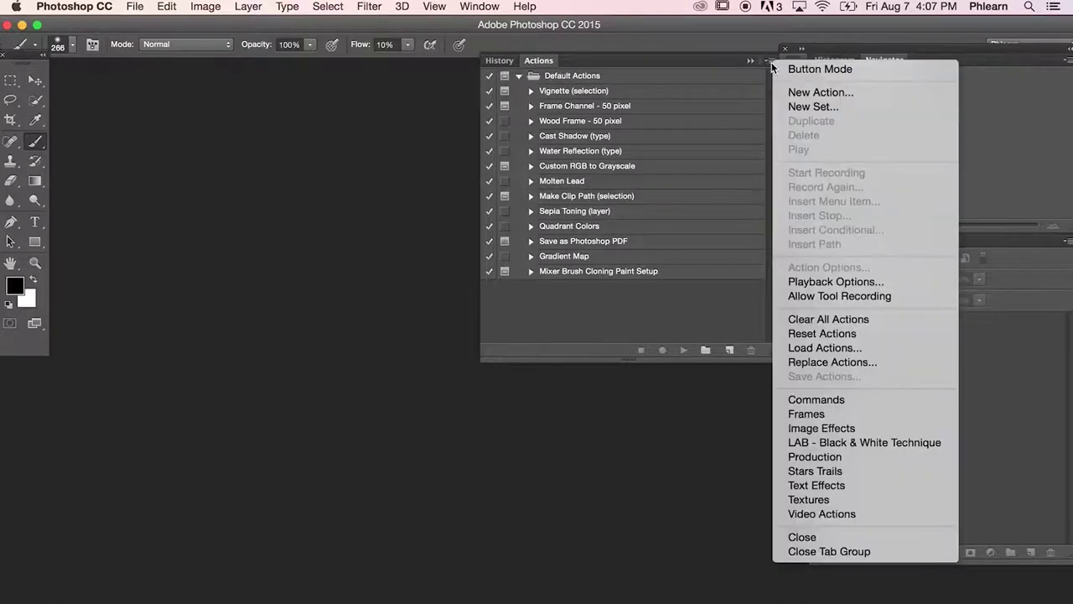
click(841, 348)
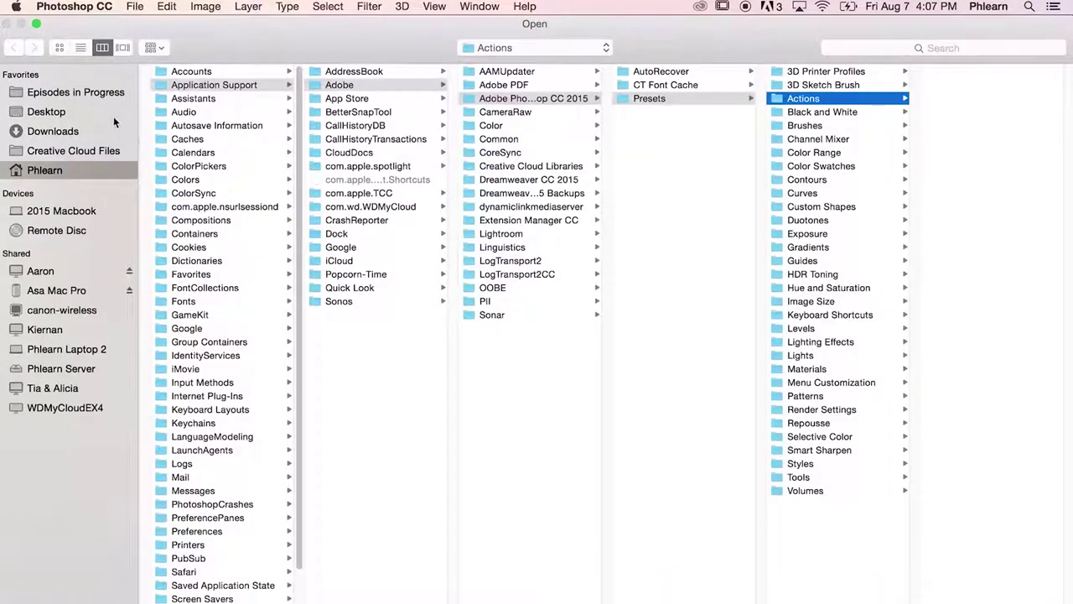
Load Phlearn Retouching.atn from PROMISE PEGASUS > Download Package > 01 Getting Started > Actions.
click(42, 271)
click(201, 212)
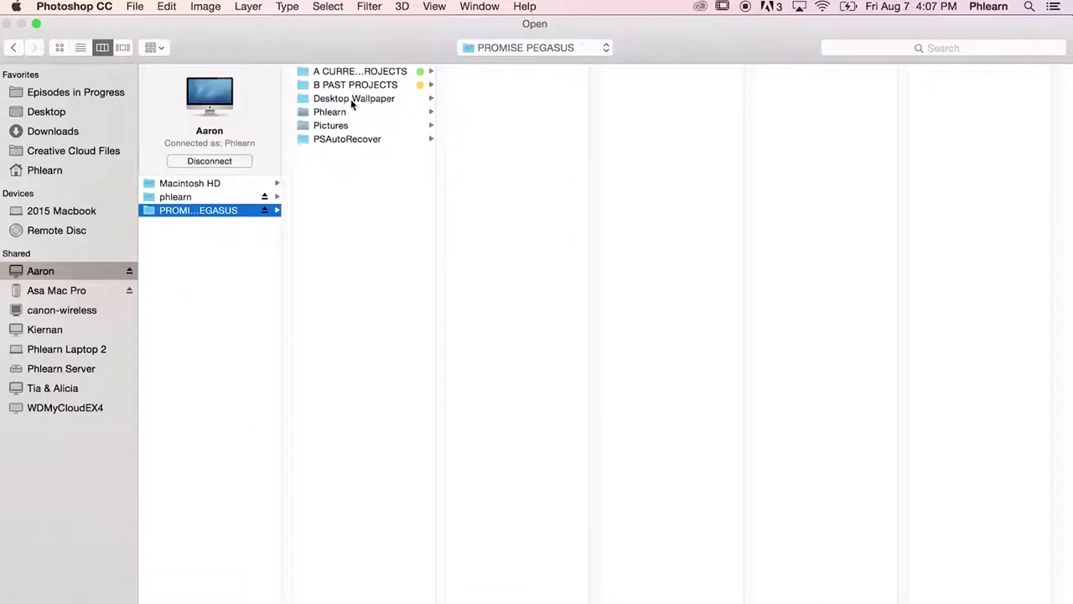
click(360, 74)
click(533, 154)
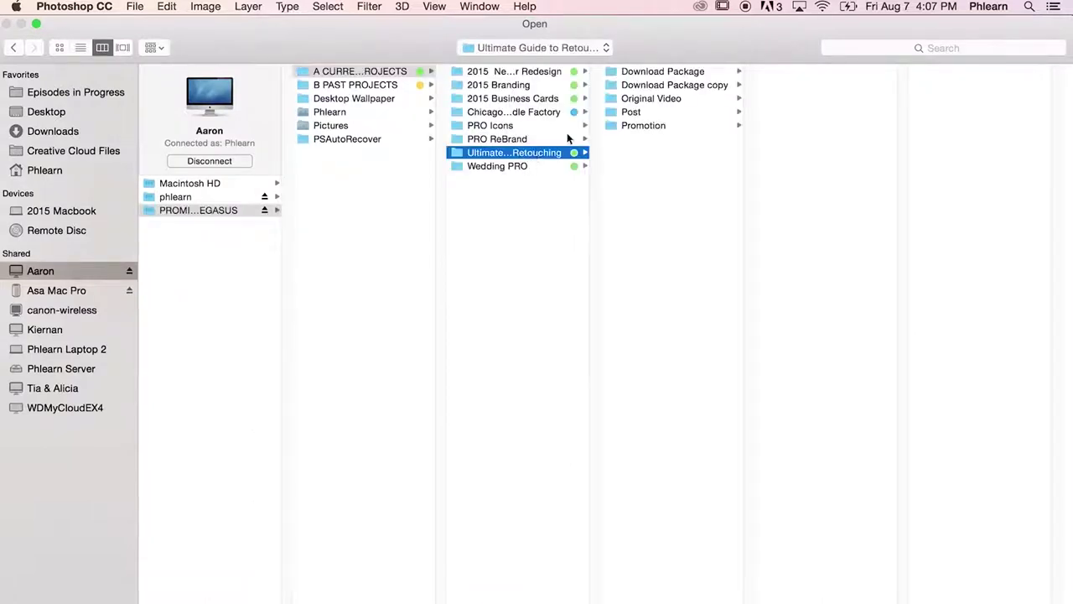
click(680, 86)
click(678, 73)
click(809, 74)
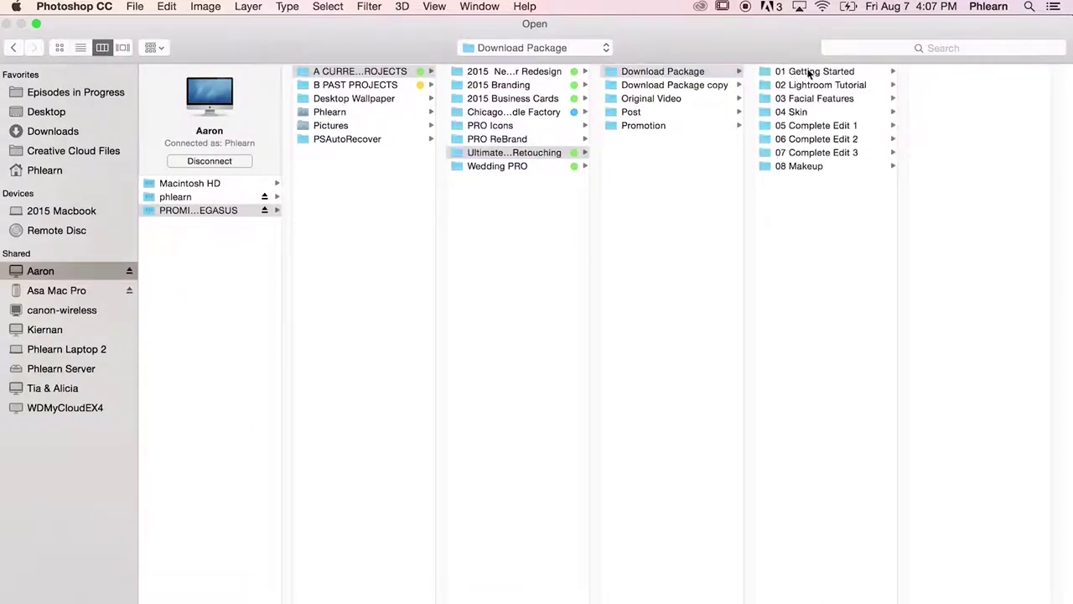
click(809, 74)
click(946, 74)
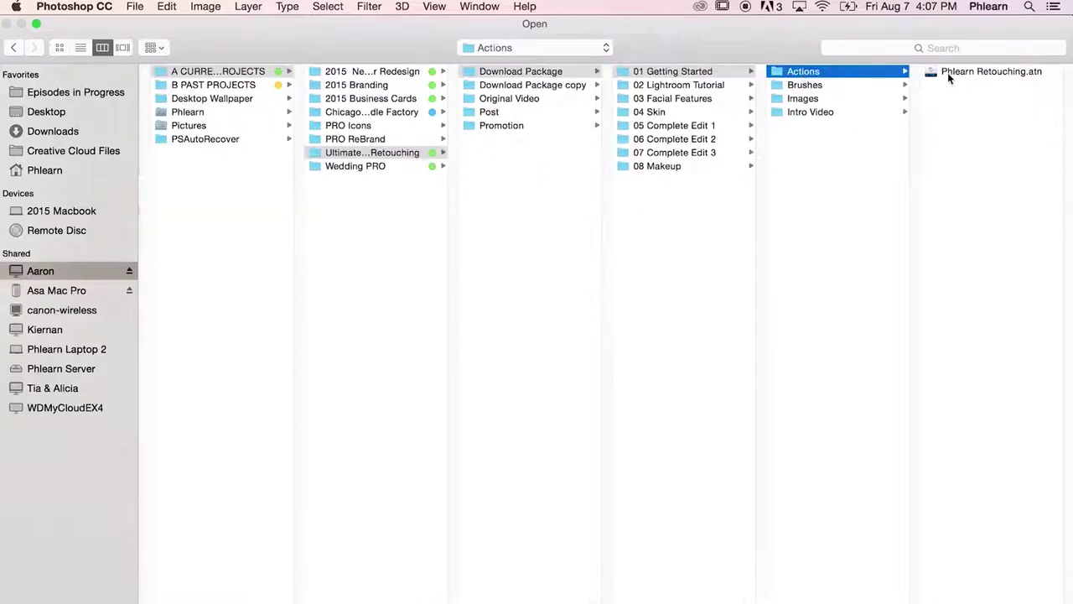
click(957, 72)
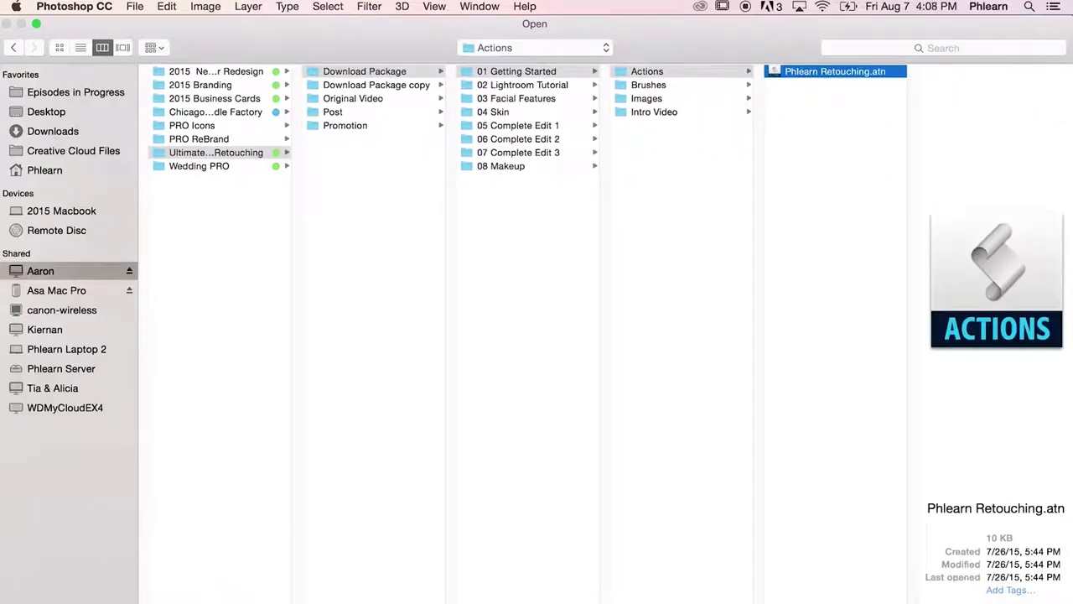
key(Return)
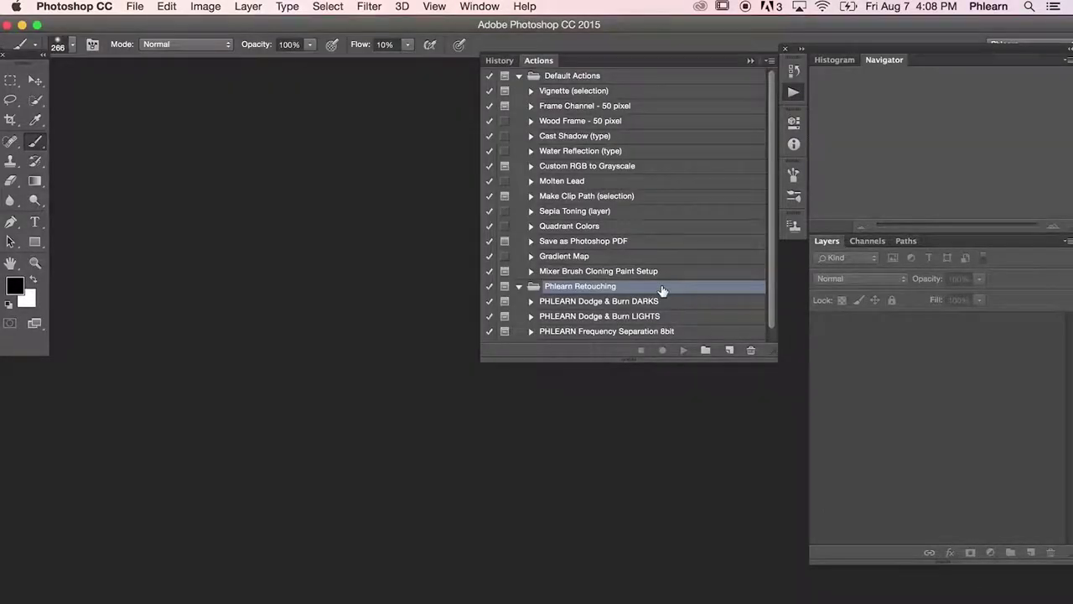
Scroll the Actions panel to view the newly loaded PHLEARN actions.
scroll(663, 290, down, 1)
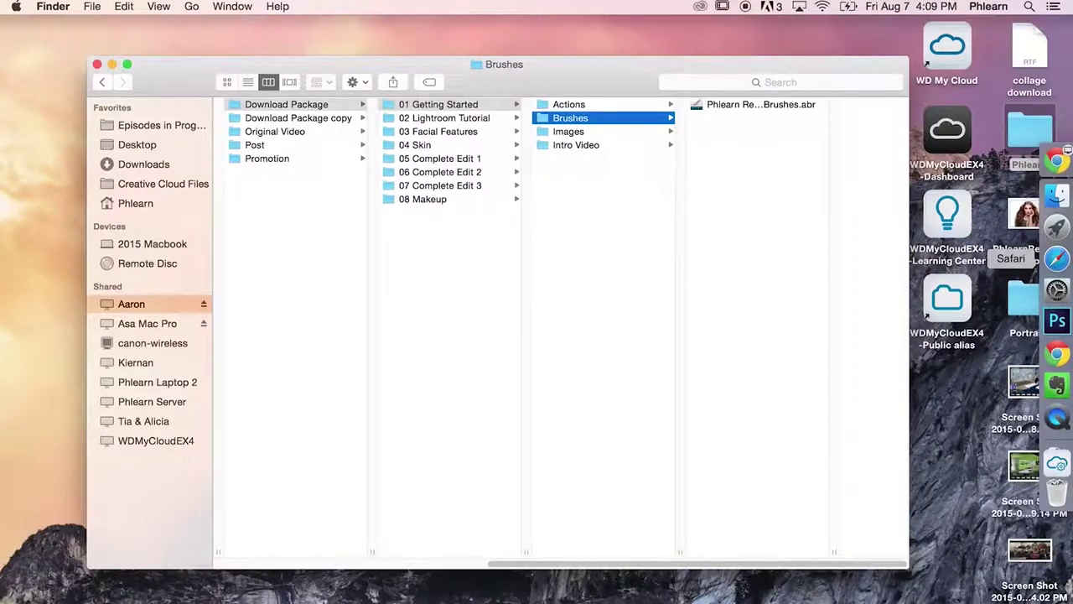
Show Phlearn Retouch Brushes.abr in the Brushes folder, then float Untitled-1 in its own Photoshop window.
click(428, 104)
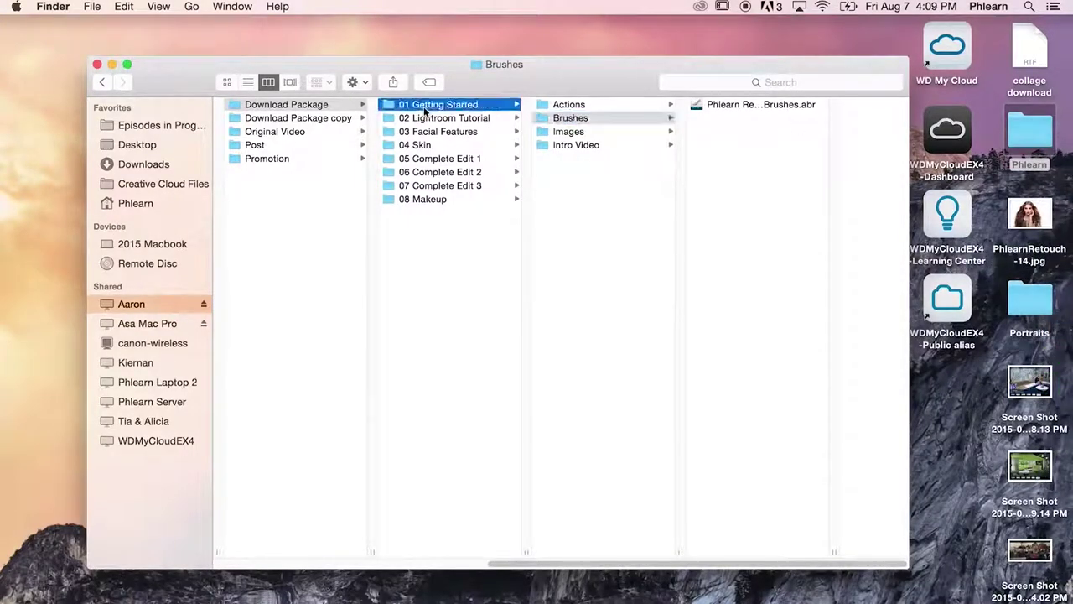
click(601, 119)
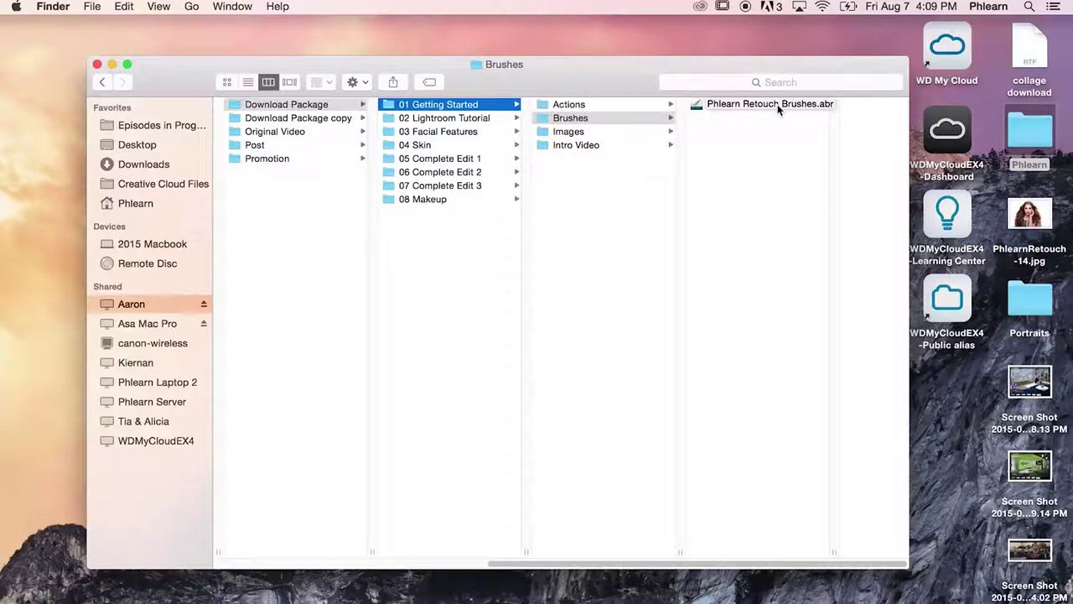
key(super+Tab)
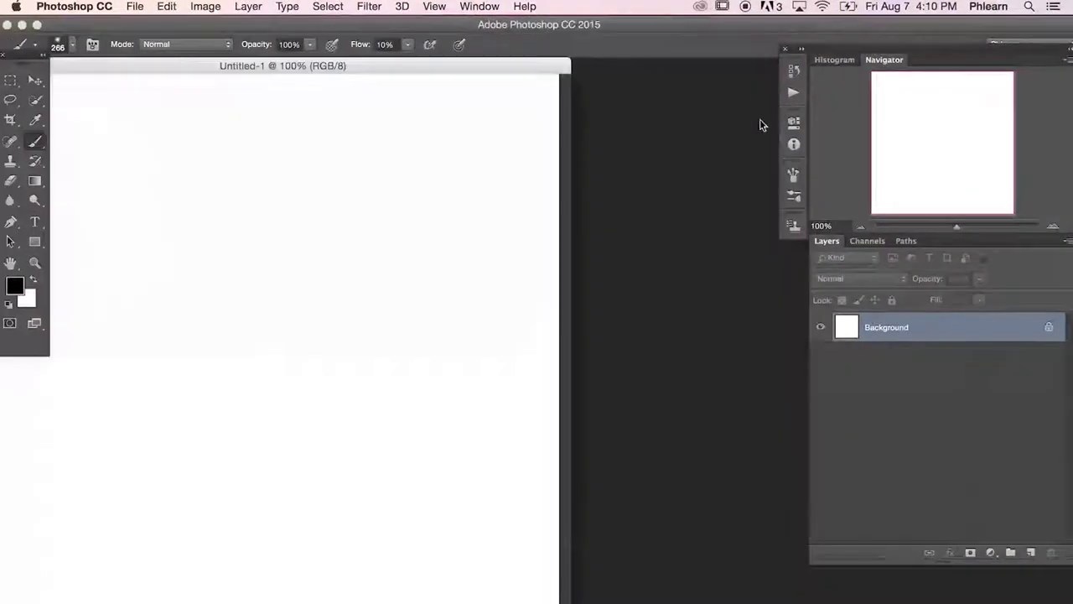
mouse_move(439, 70)
mouse_down()
mouse_move(569, 114)
mouse_move(590, 85)
mouse_up()
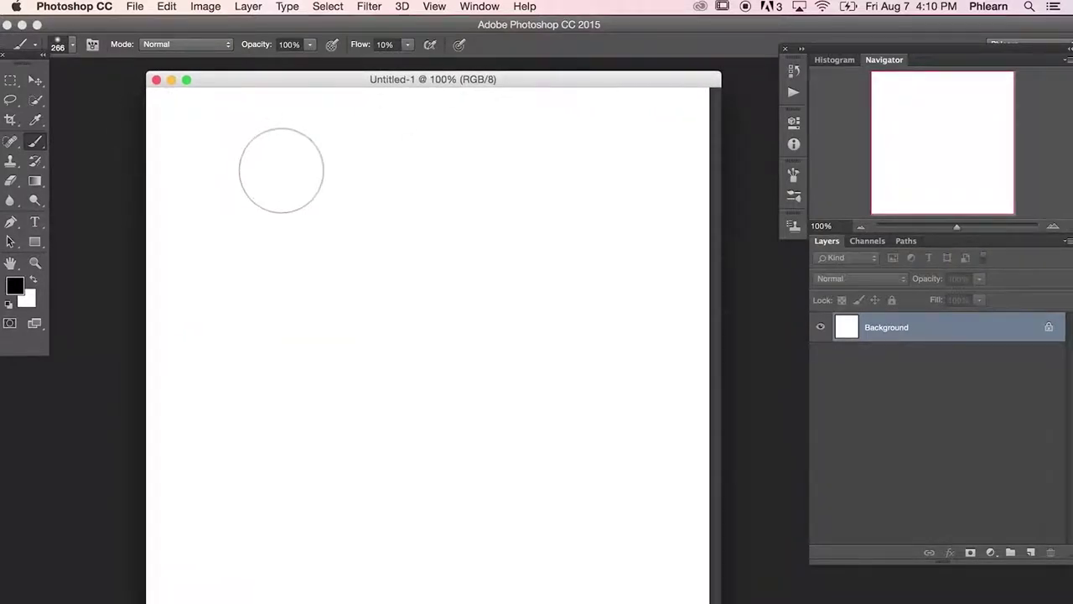
From the canvas Brush Preset picker's gear menu, choose Load Brushes.
right_click(281, 170)
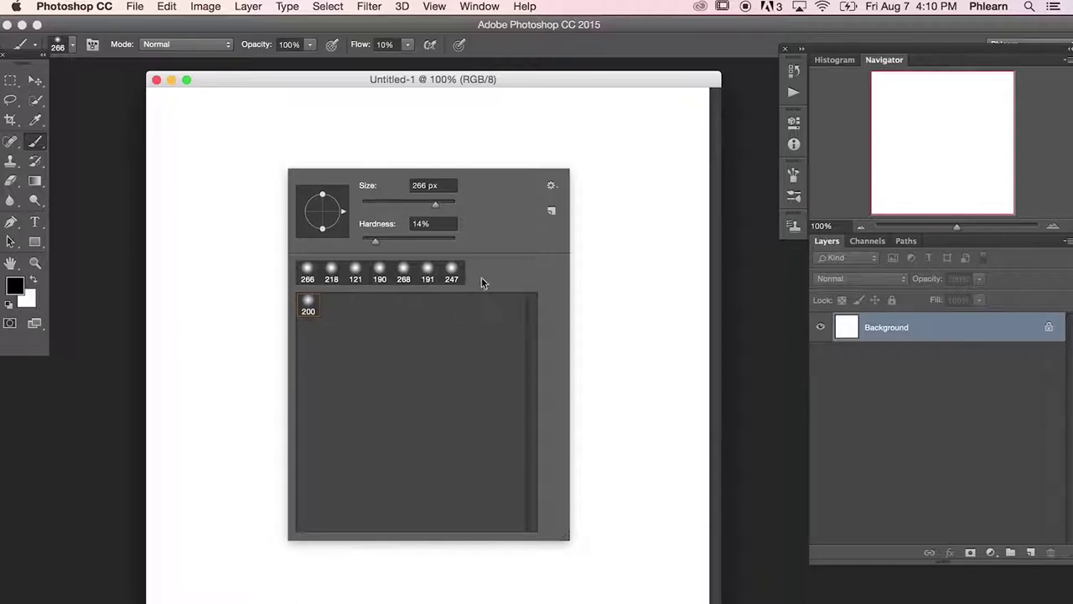
click(552, 186)
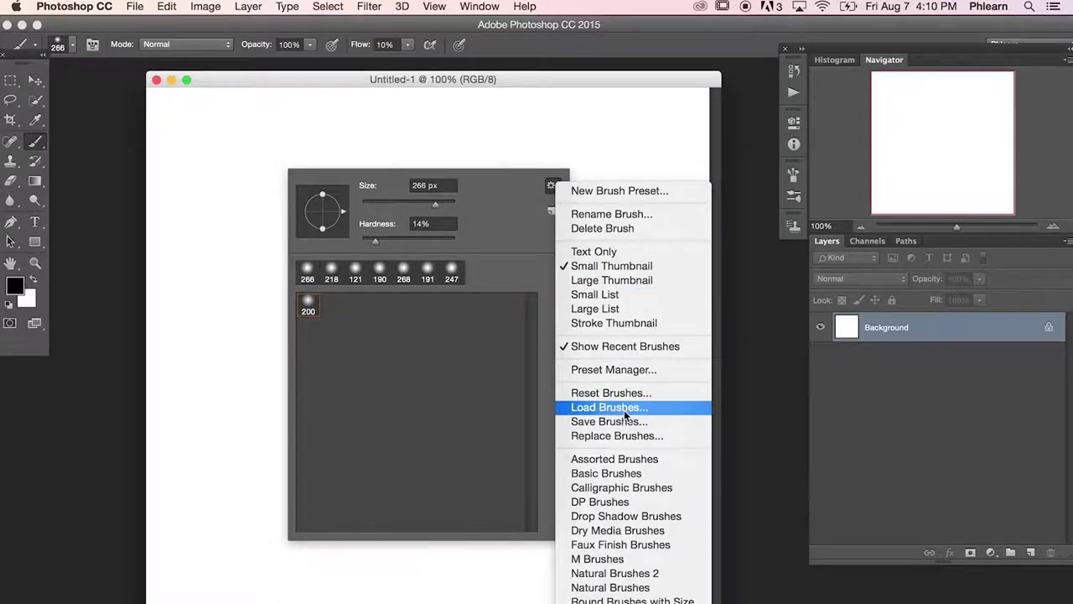
click(625, 408)
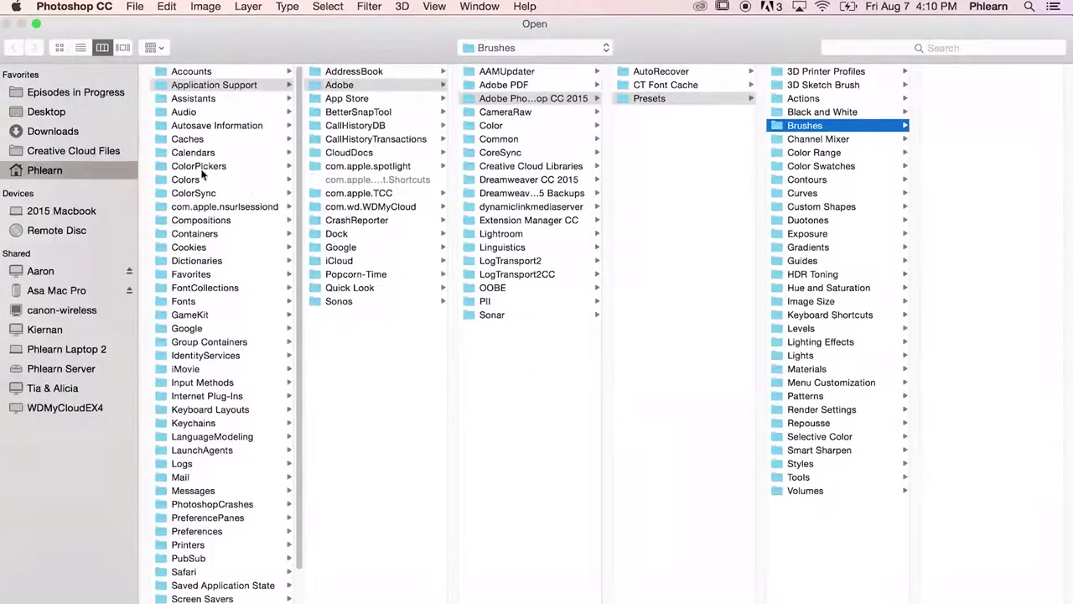
Load Phlearn Retouch Brushes.abr from Download Package > 01 Getting Started > Brushes and pick the 50 px brush.
click(51, 273)
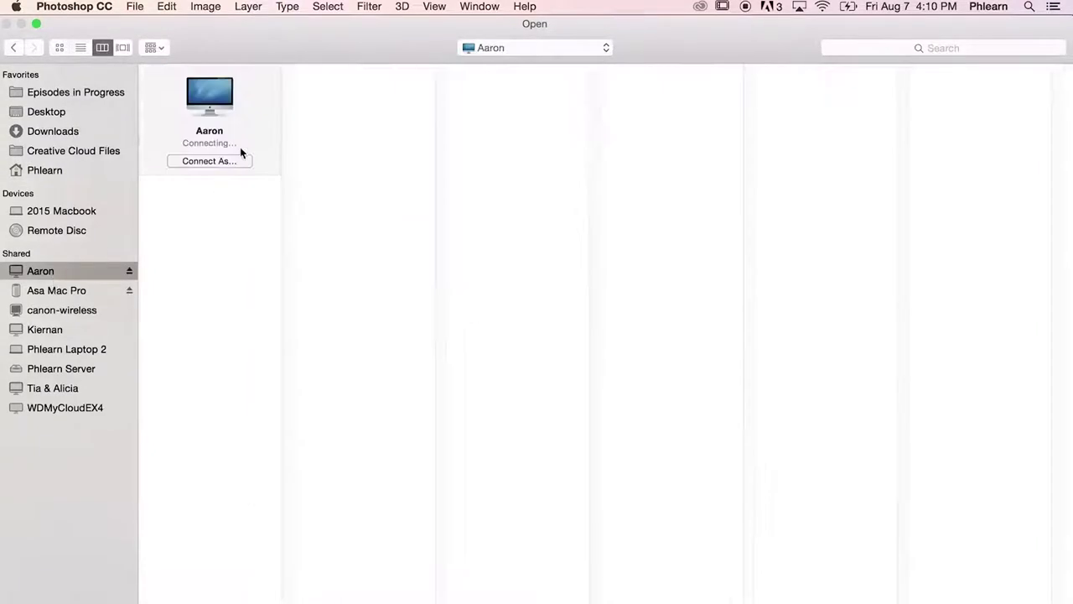
click(230, 214)
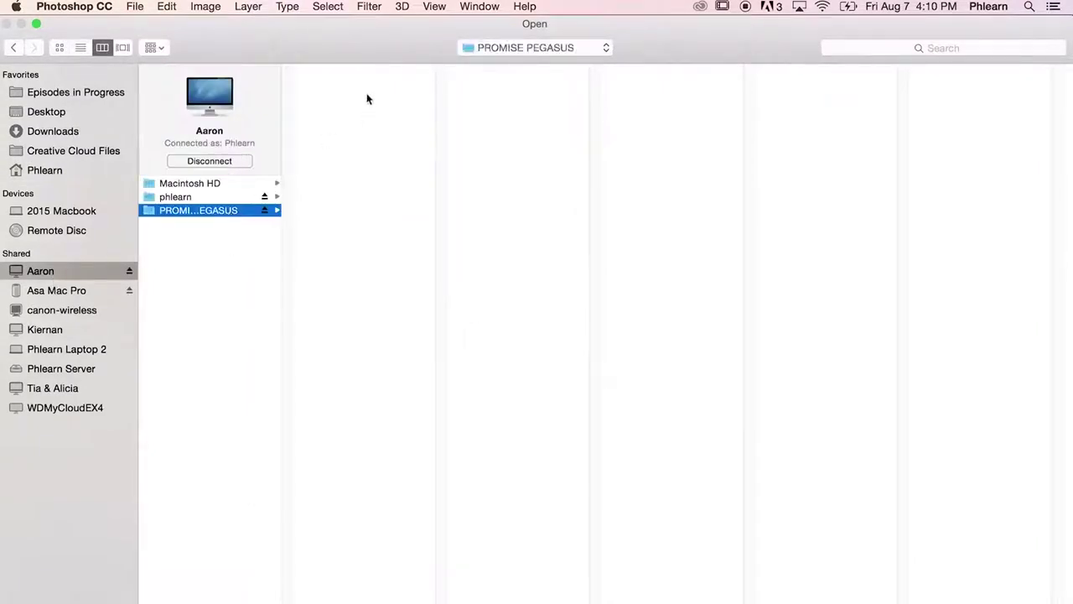
click(396, 72)
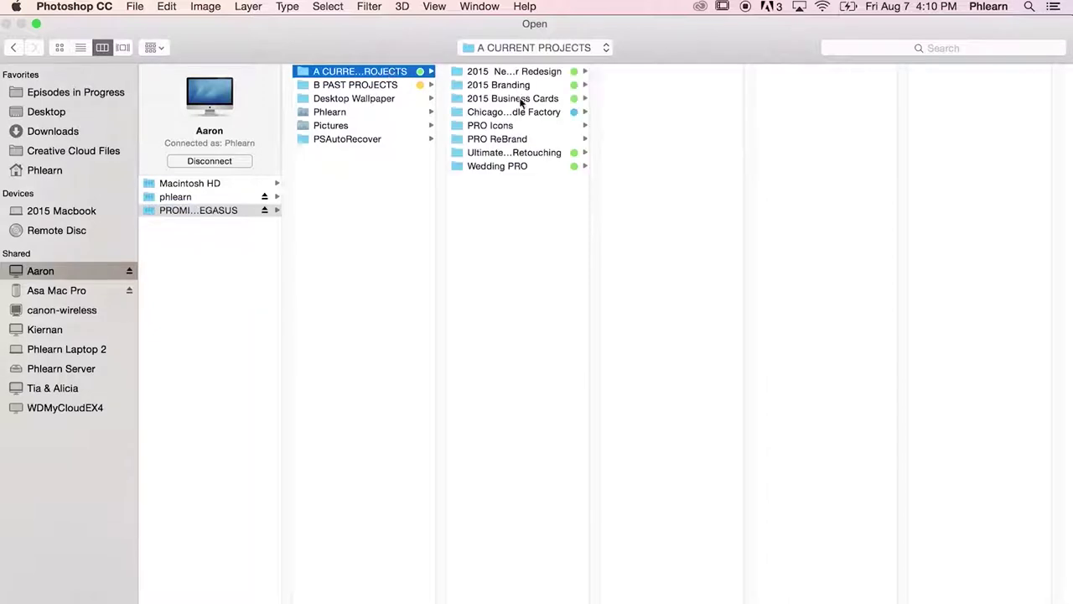
click(520, 153)
click(676, 73)
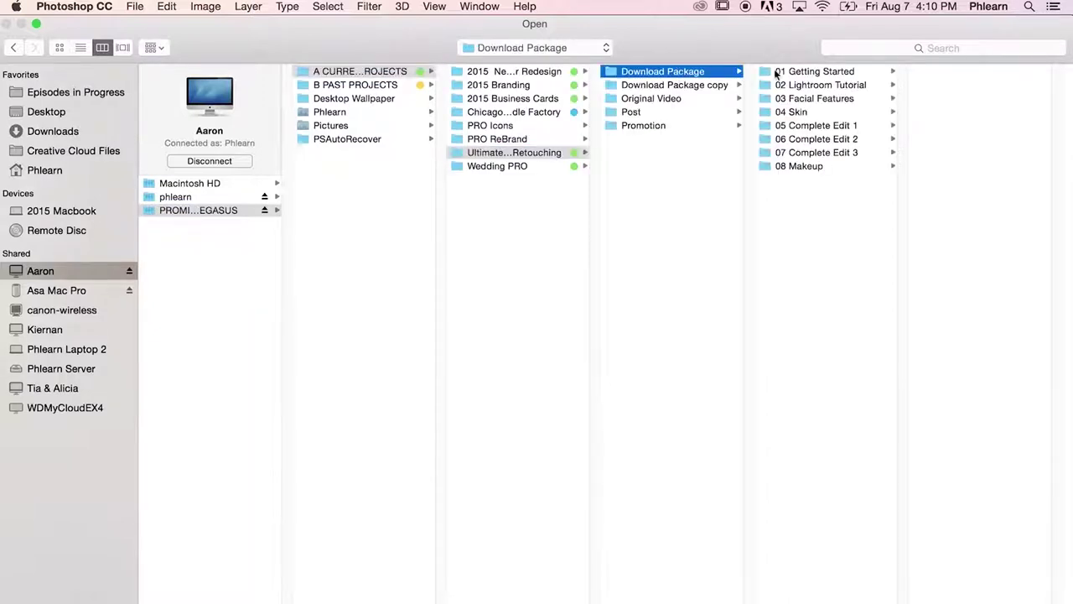
click(815, 73)
click(940, 85)
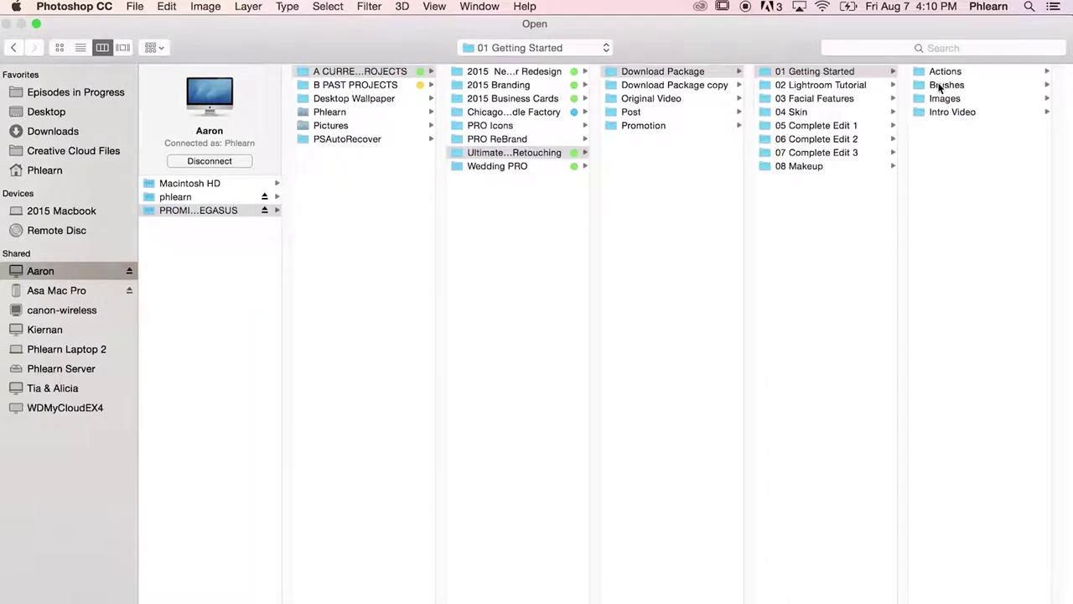
click(980, 73)
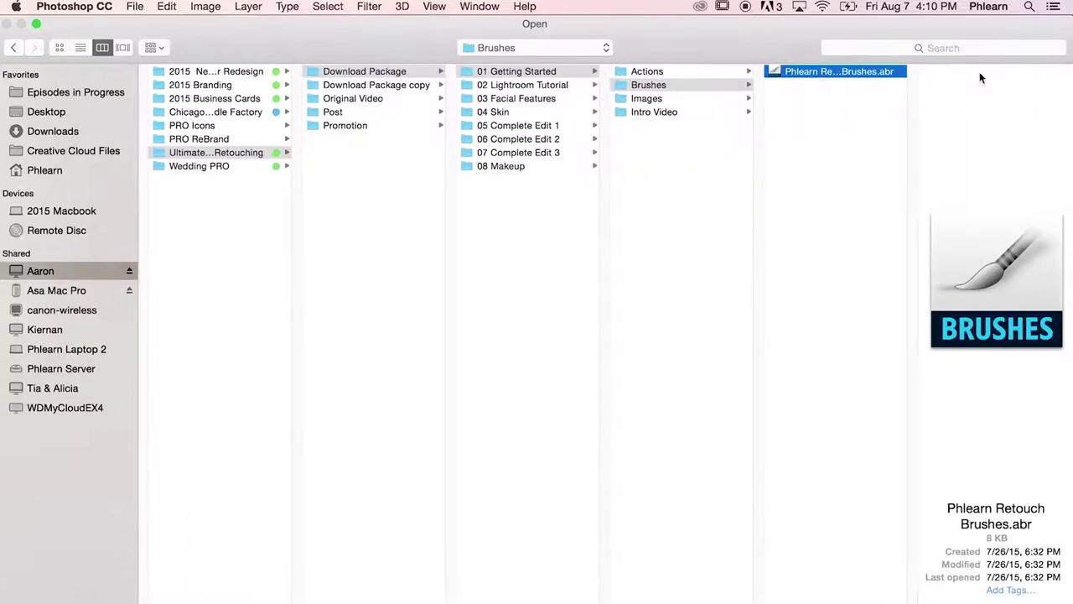
key(Return)
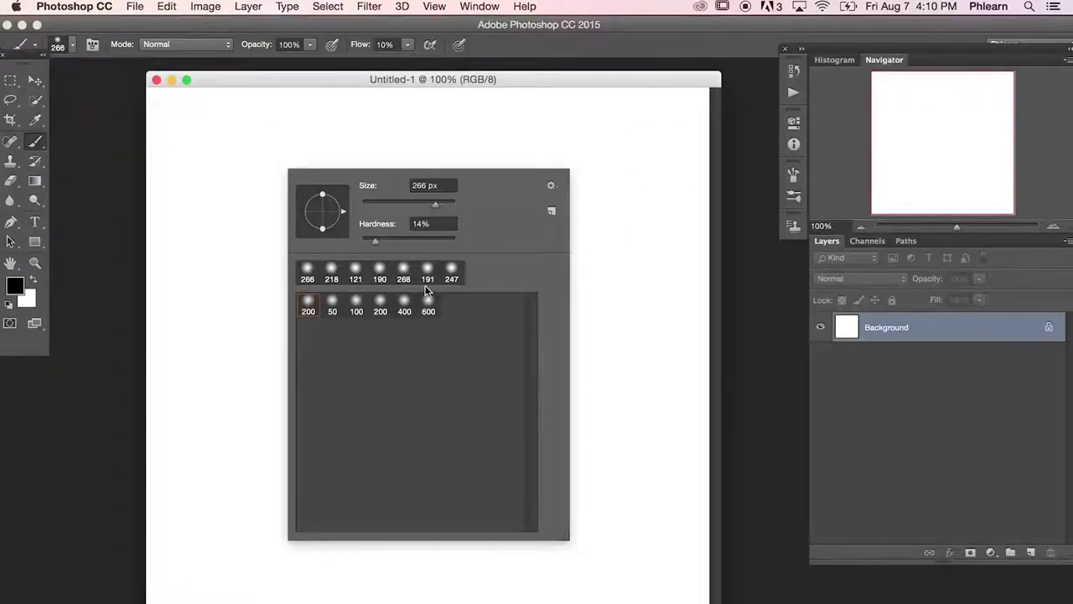
click(333, 304)
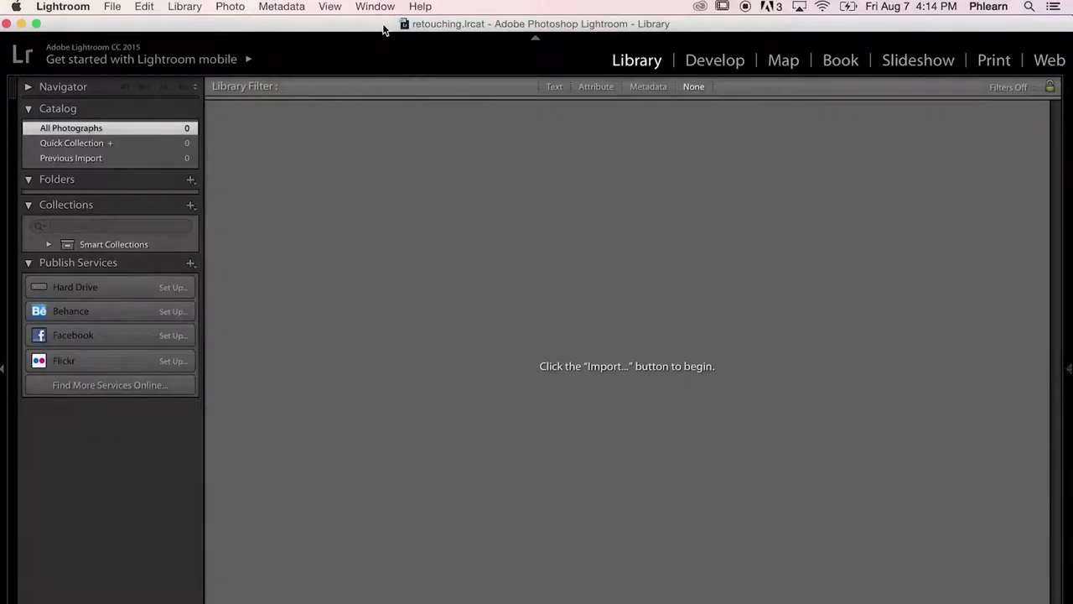
Create a new Lightroom catalog named 'retouch' through File > New Catalog.
click(116, 6)
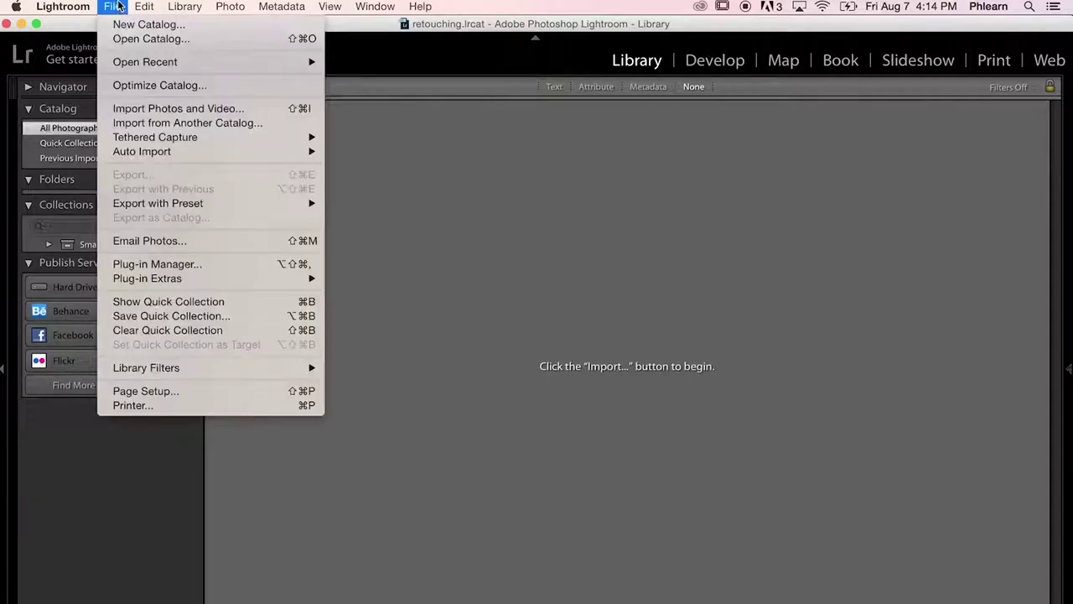
click(120, 26)
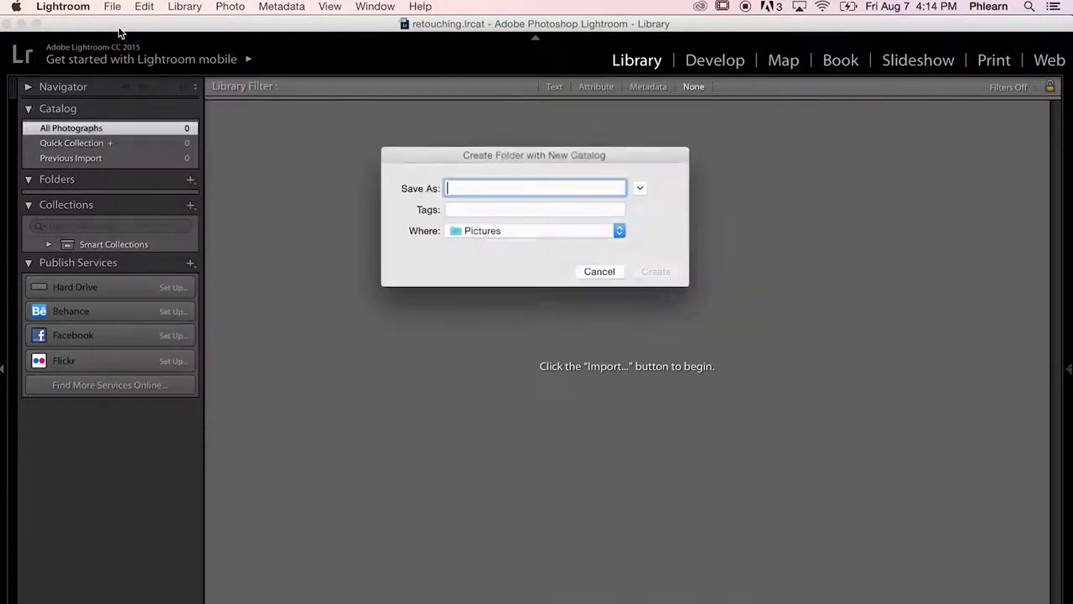
text(retouch)
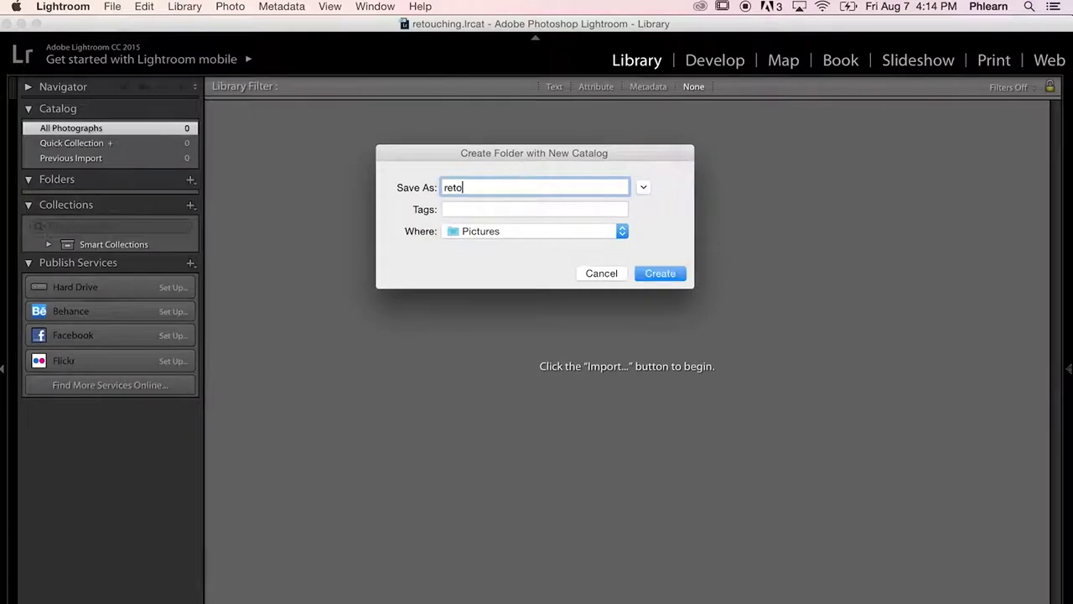
click(675, 272)
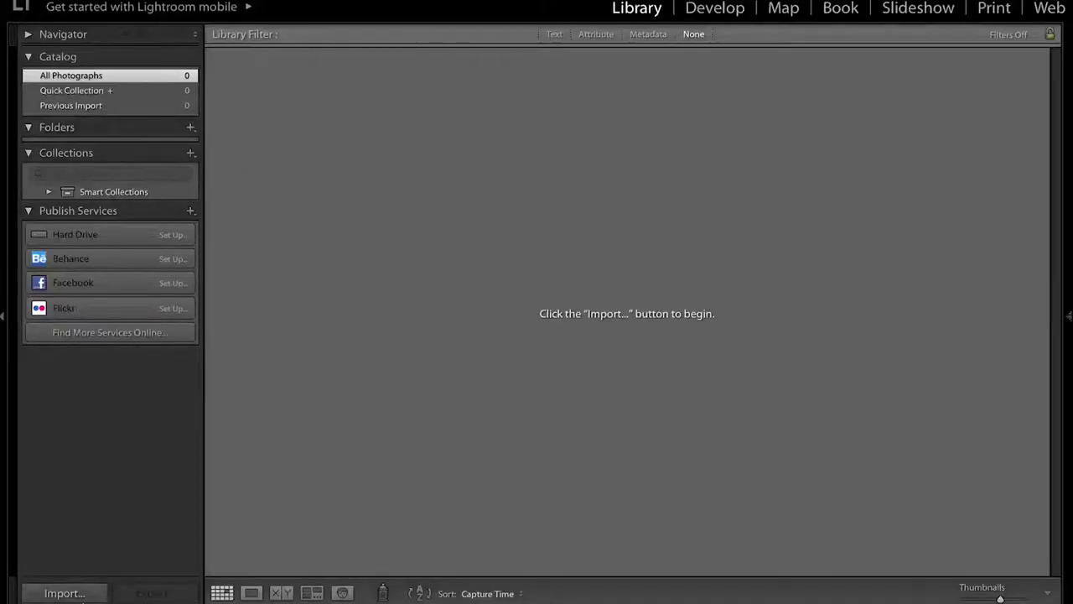
Import all 26 PhlearnRetouch photos from the Images Capture folder into the catalog.
click(83, 594)
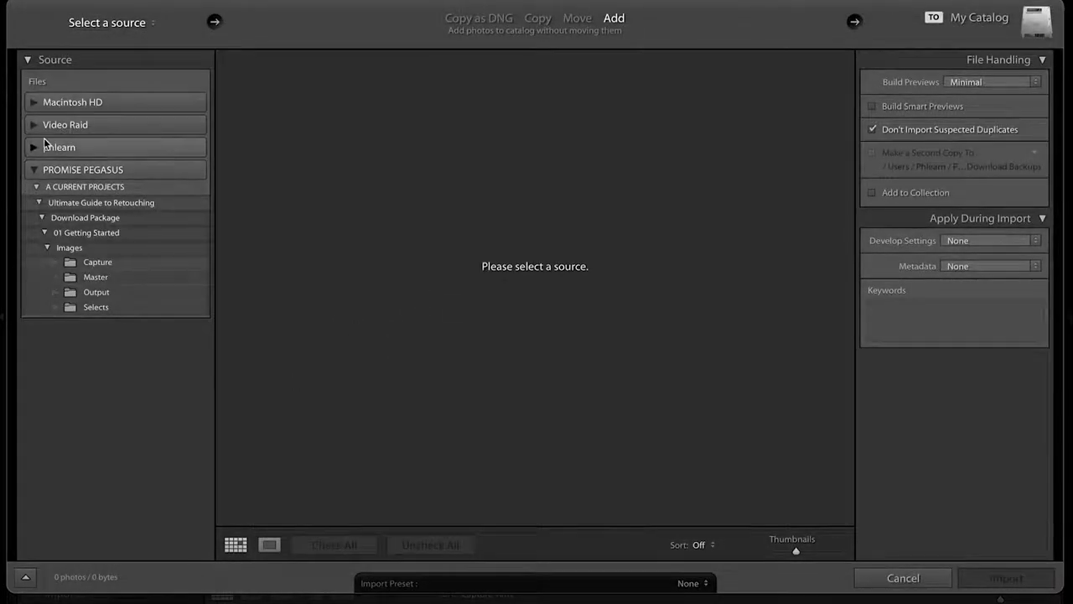
click(97, 263)
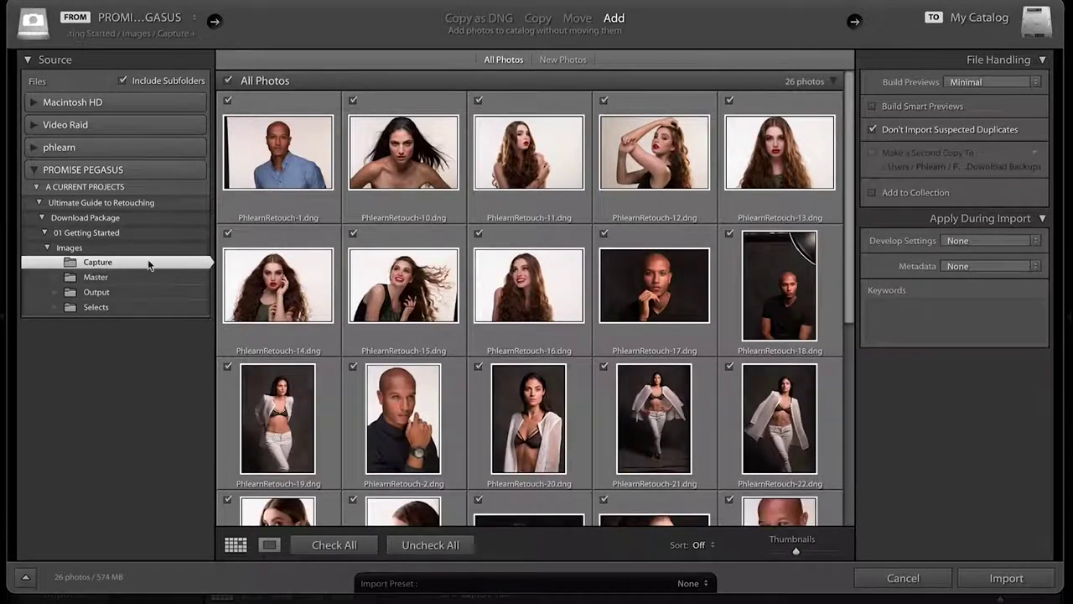
scroll(379, 286, down, 5)
scroll(378, 286, up, 5)
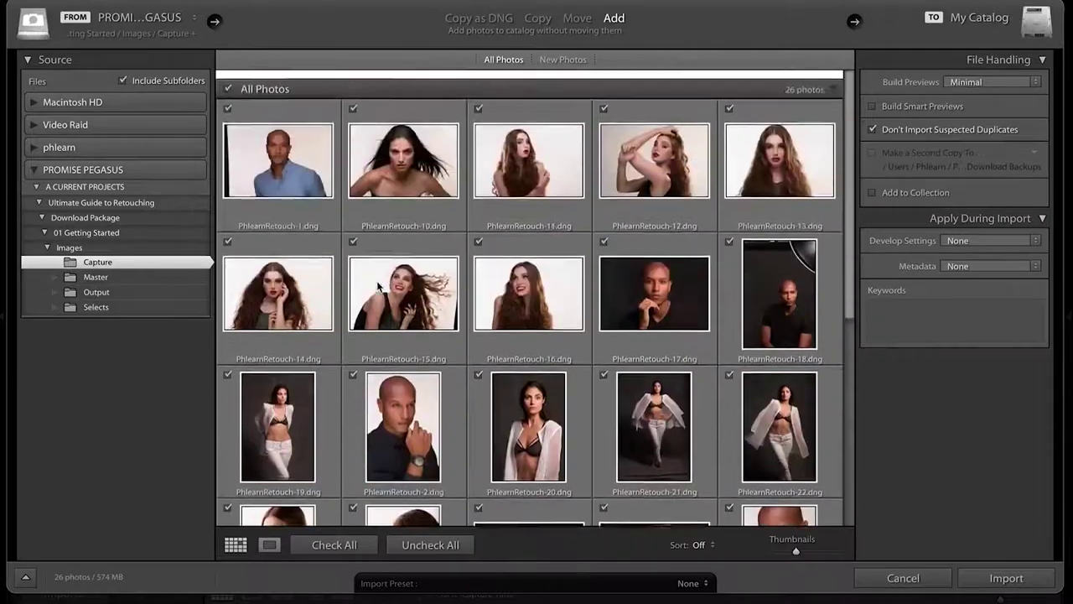
scroll(378, 286, down, 8)
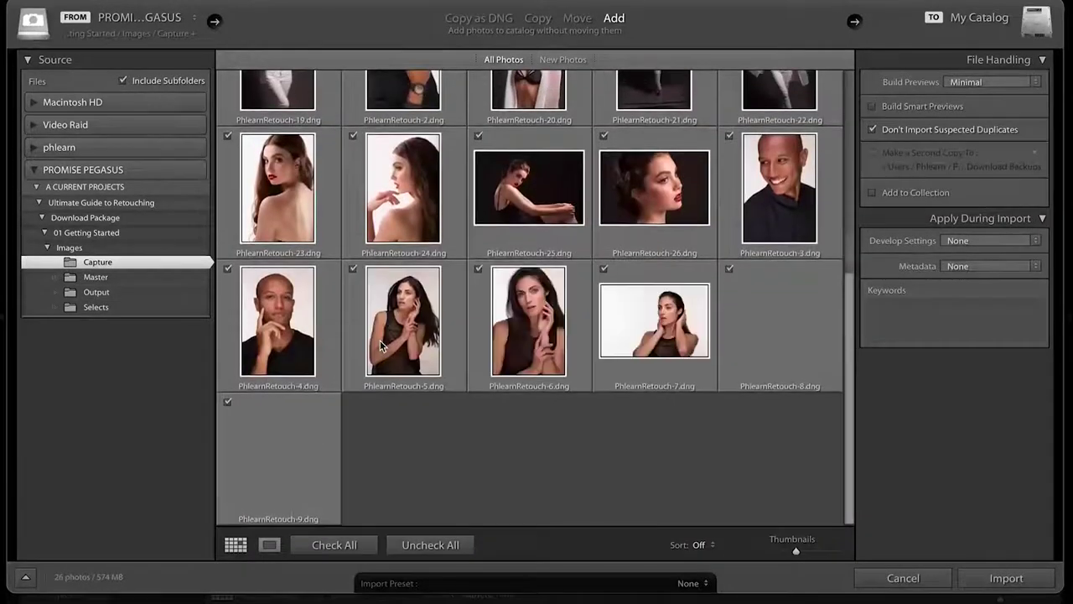
scroll(380, 346, up, 8)
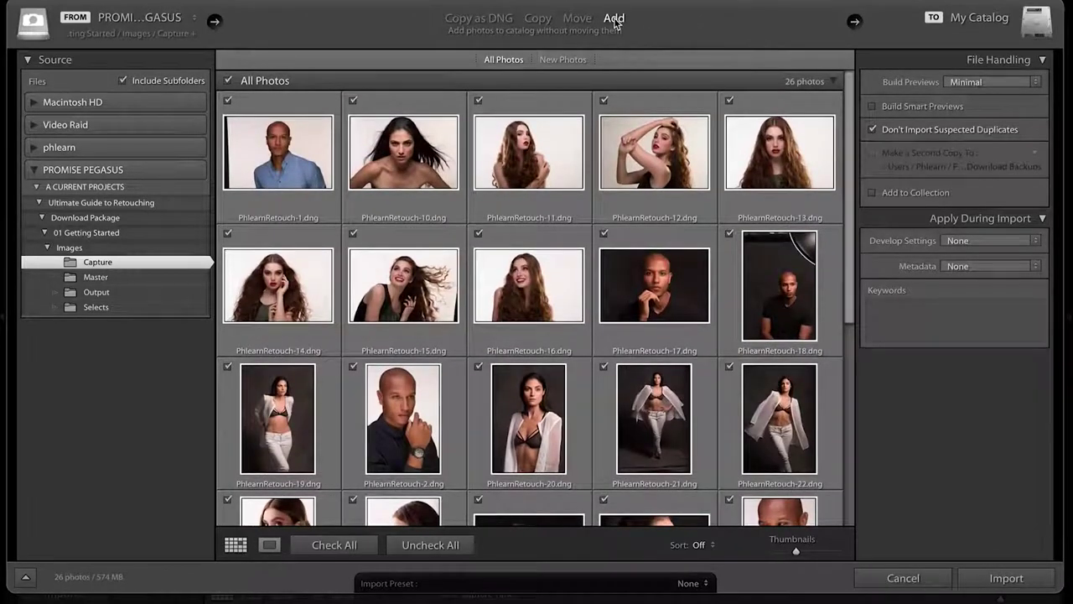
click(999, 576)
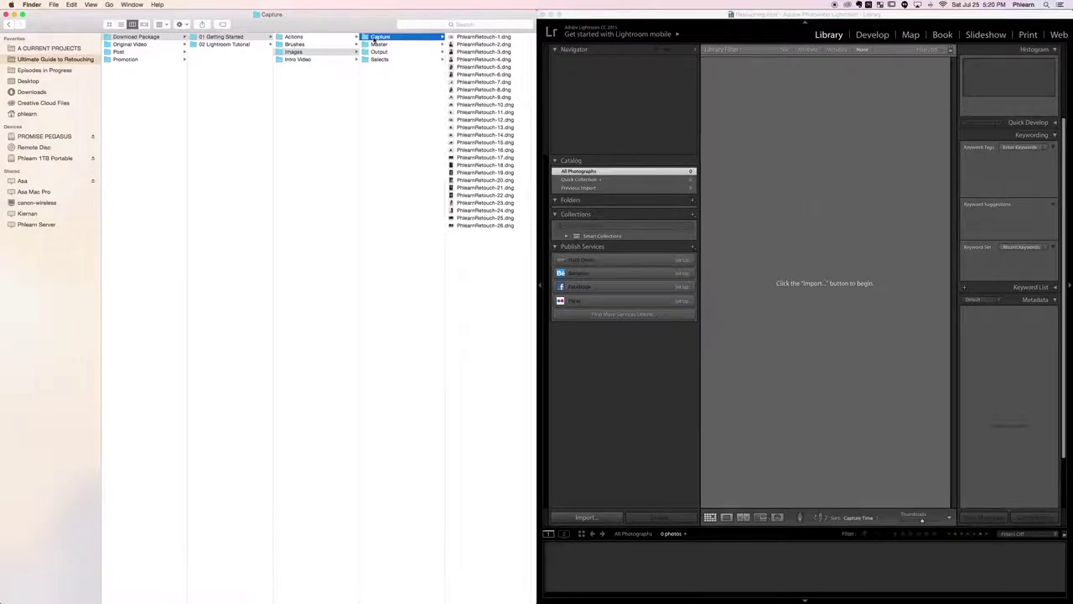
Drop the Capture photos onto the Lightroom library grid and bring up settings syncing.
drag(830, 226, 830, 226)
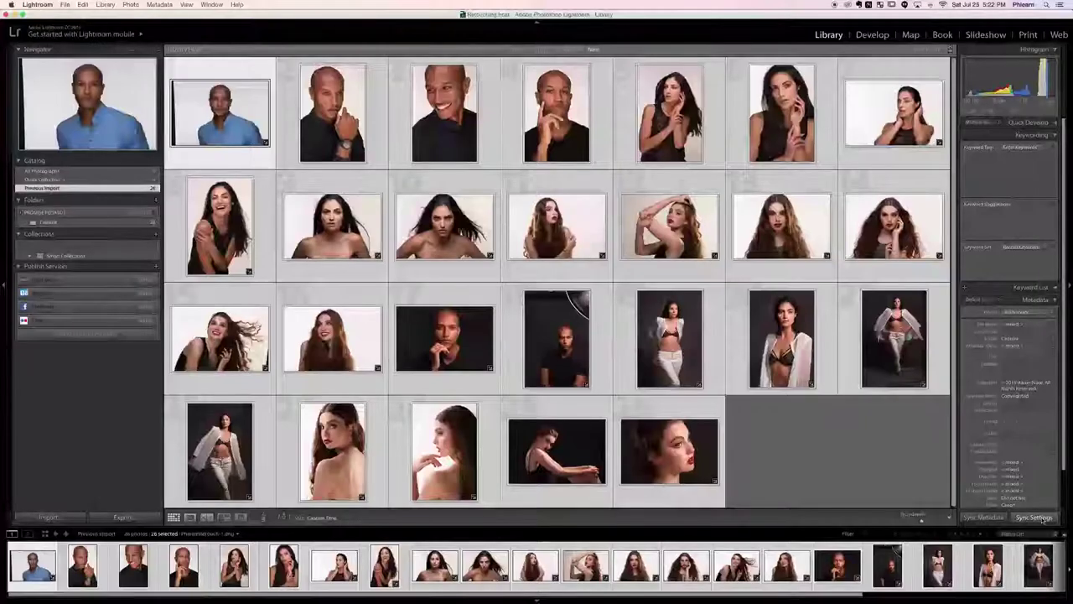
key(shift+super+s)
Sync only white balance across the selected photos, then show Color Balance adjustment settings.
click(420, 302)
key(Return)
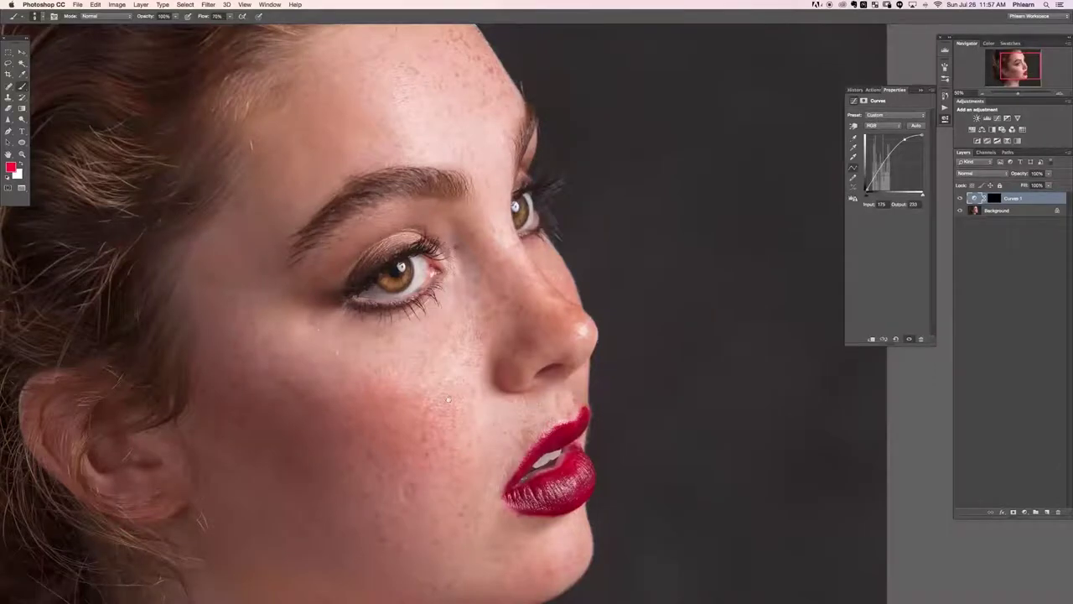
scroll(449, 400, down, 3)
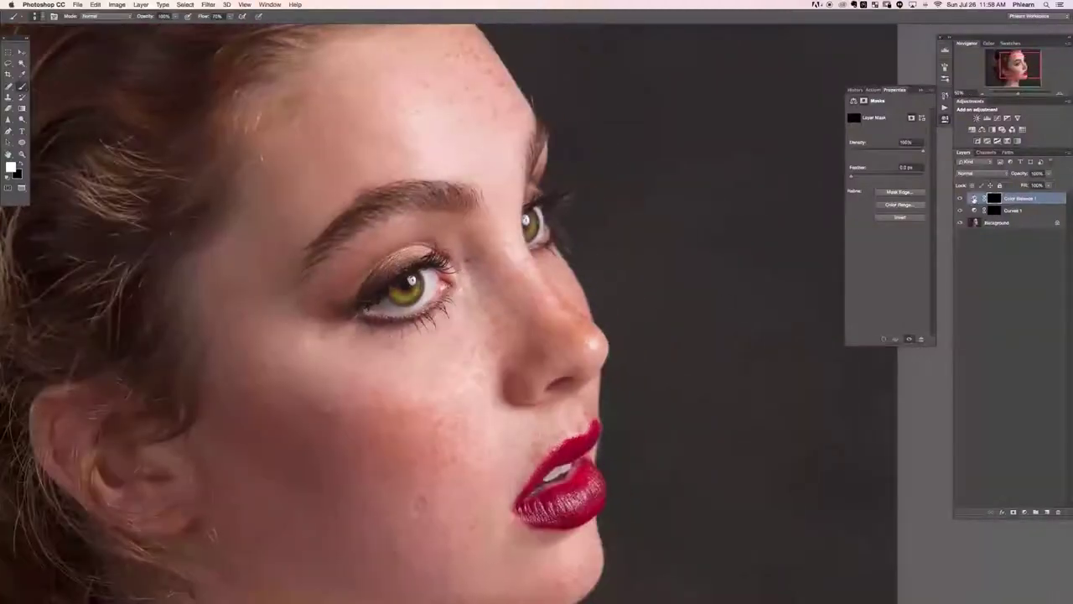
click(853, 105)
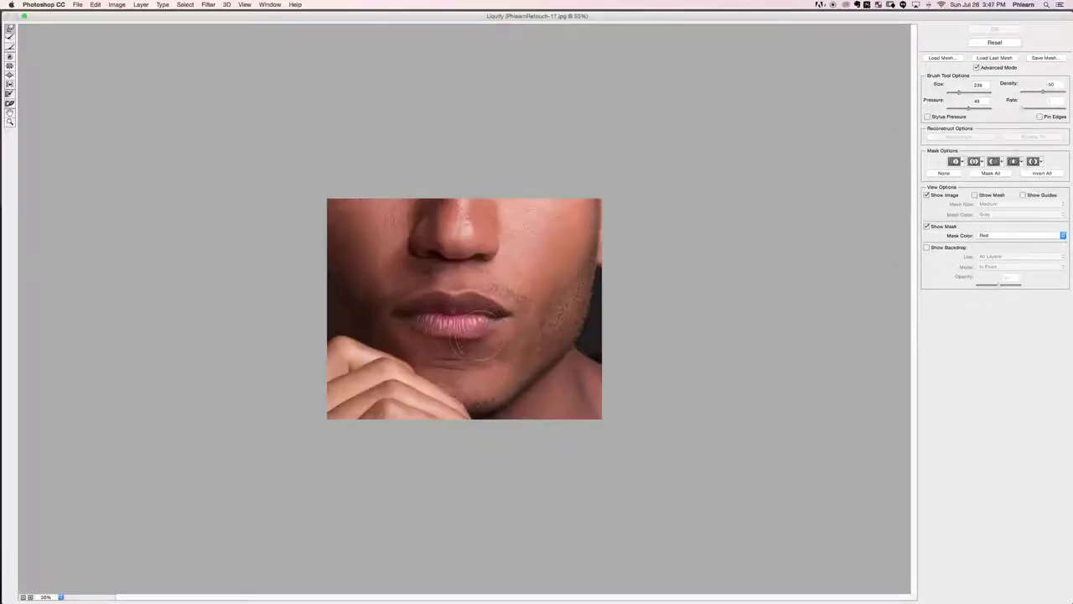
Warp the man's lower lip, sample a lighter pink skin tone, and make all layers visible.
drag(476, 336, 434, 332)
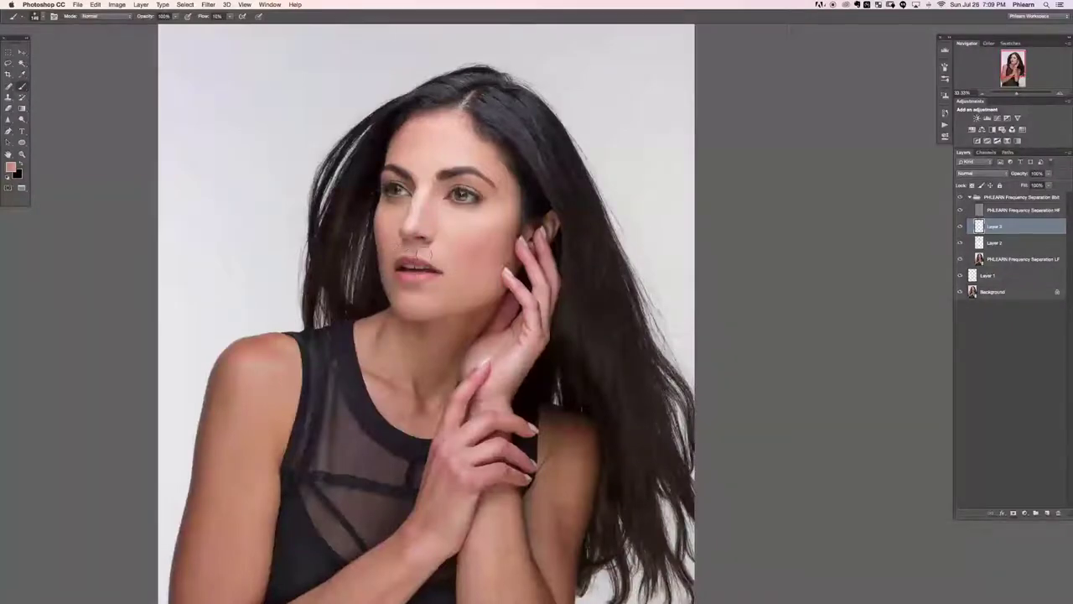
scroll(513, 161, down, 1)
scroll(513, 161, left, 1)
alt+click(487, 200)
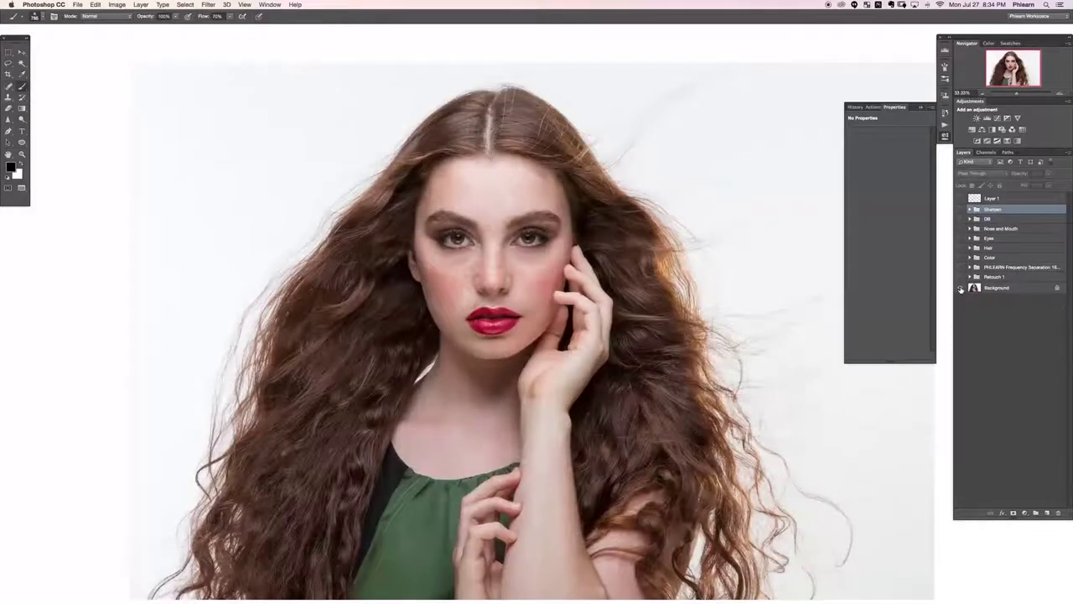
alt+click(961, 288)
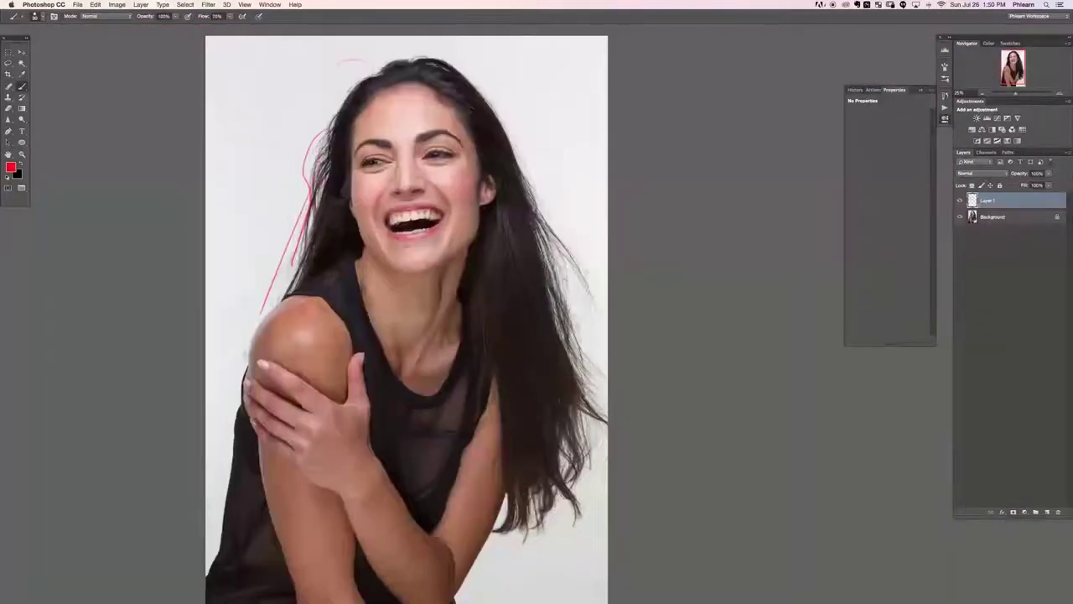
Draw a pink loop along the right hair, an arrowhead on the lower-right dash, and finish 'Strait'.
scroll(563, 303, right, 3)
drag(541, 298, 508, 167)
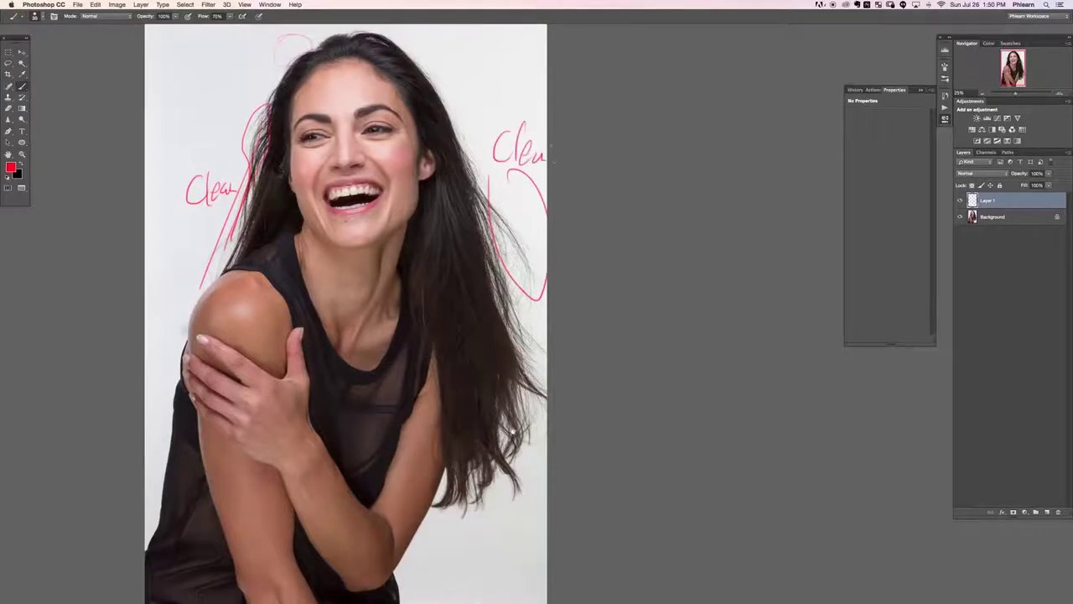
scroll(513, 430, down, 5)
scroll(513, 430, right, 3)
drag(471, 460, 473, 475)
scroll(473, 475, up, 3)
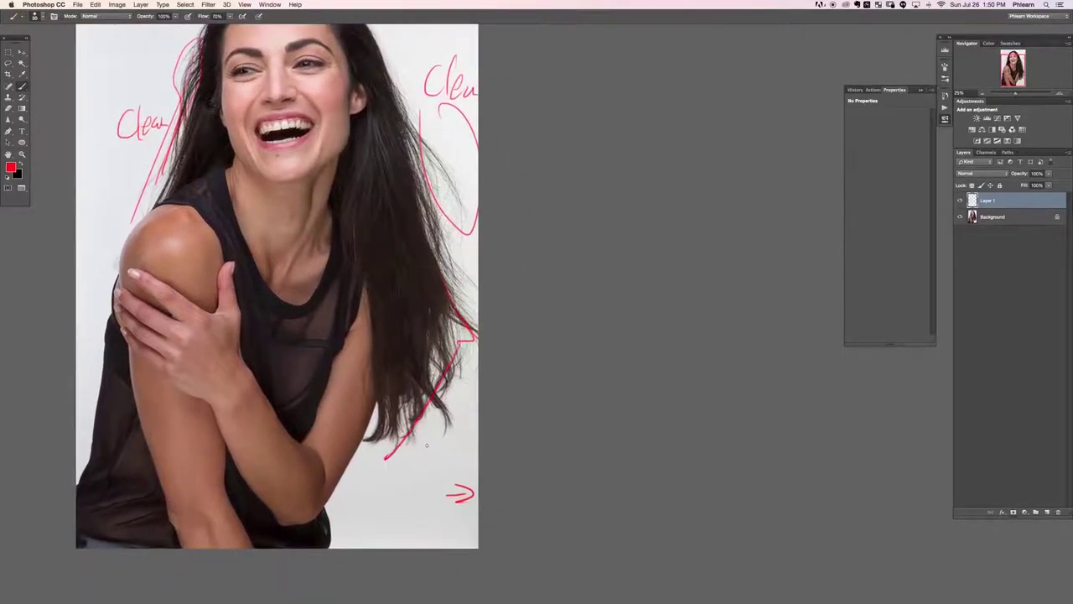
drag(454, 441, 477, 441)
scroll(264, 81, up, 5)
scroll(263, 81, left, 1)
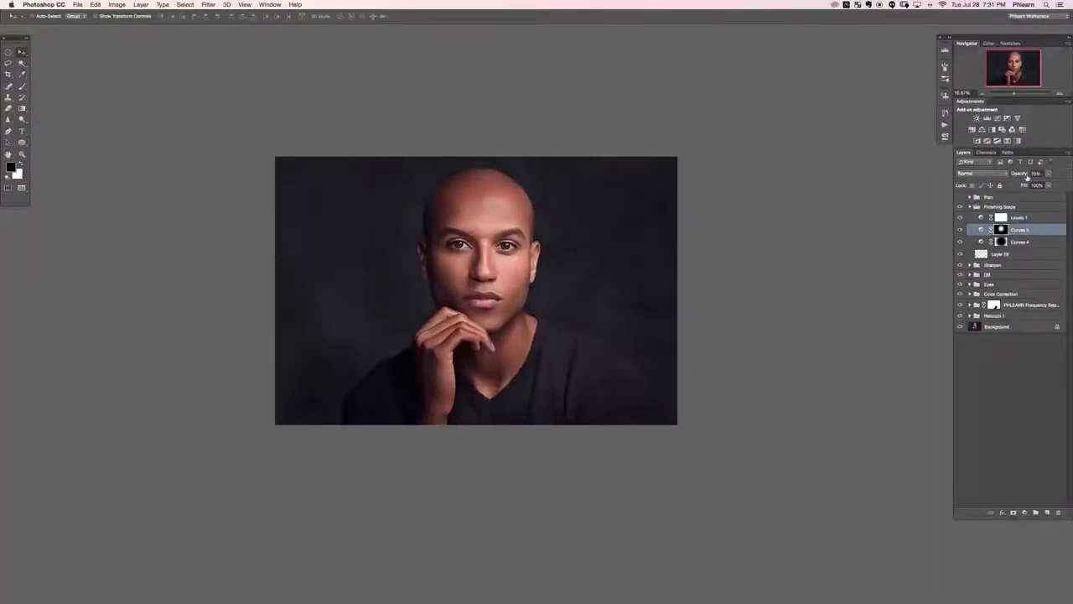
Select the Curves 4 and Levels 1 layers, leaving the Finishing Steps group collapsed.
click(1014, 242)
click(1017, 208)
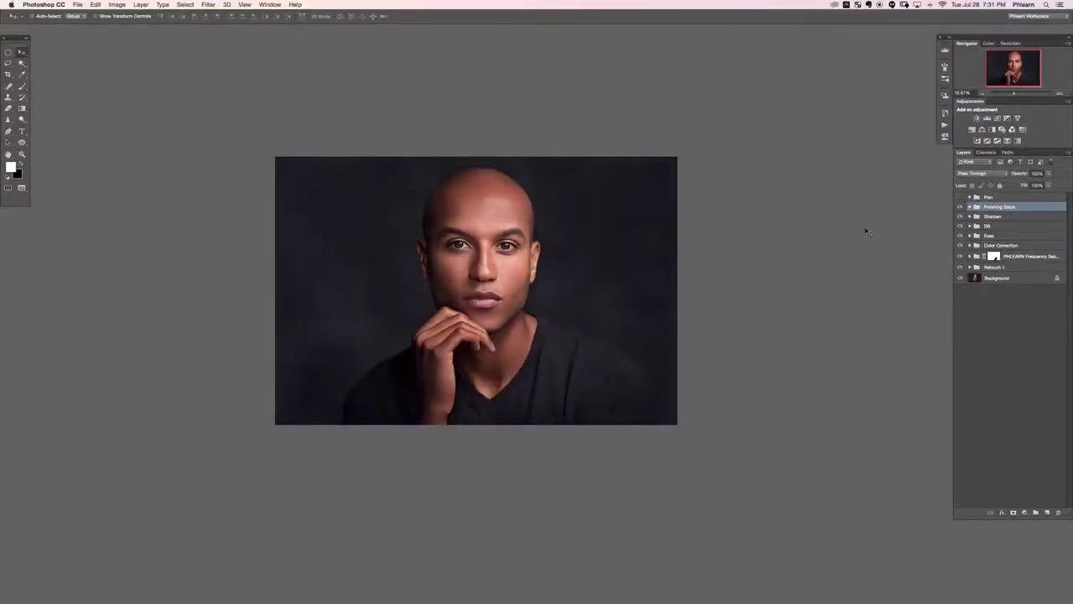
click(971, 206)
click(1035, 217)
click(970, 206)
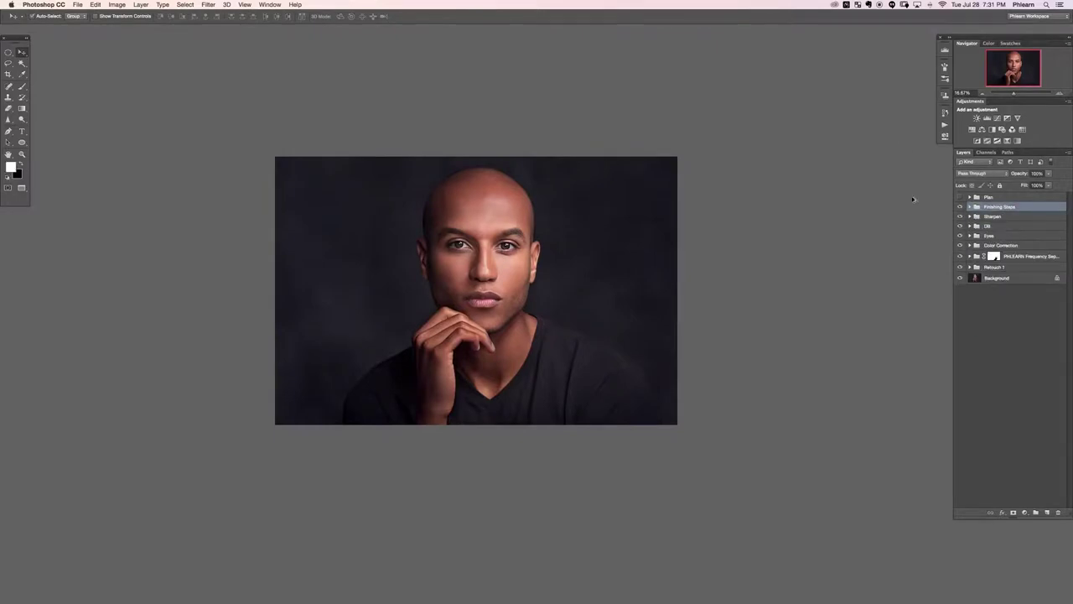